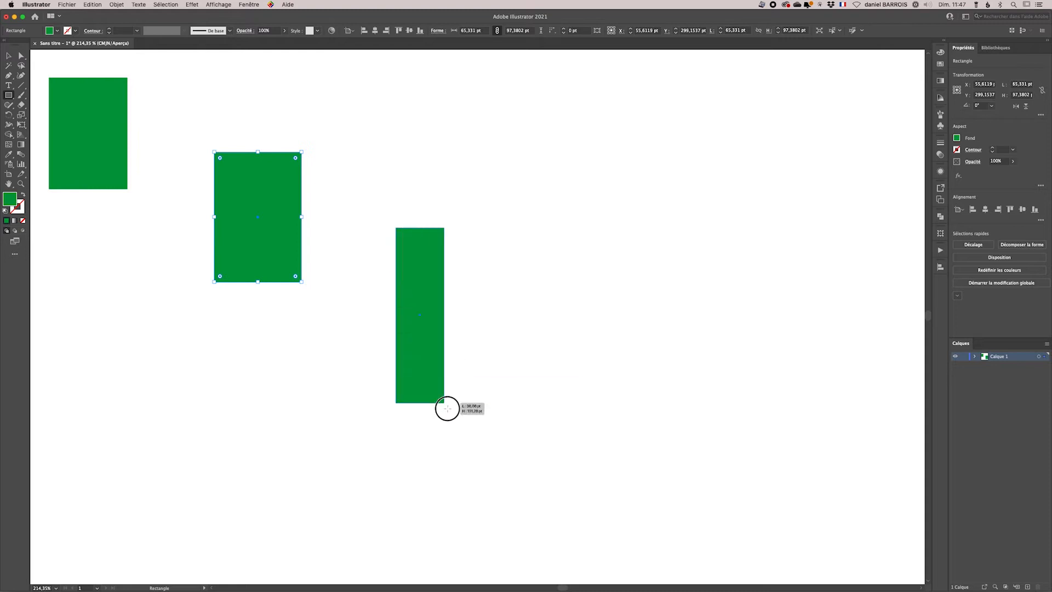
# - Draw two more green rectangles beside the existing three, the last about 84 × 93 pt, and move that last one farther right
pyautogui.moveTo(512, 217); pyautogui.dragTo(629, 391)
pyautogui.moveTo(734, 208)
pyautogui.mouseDown()
pyautogui.moveTo(765, 279)
pyautogui.moveTo(846, 332)
pyautogui.mouseUp()
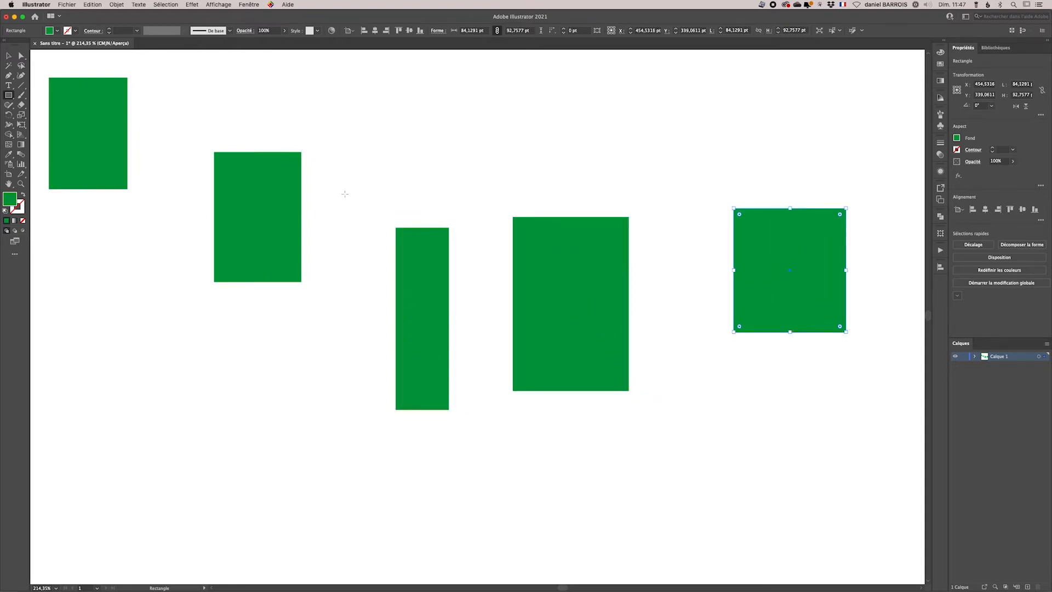
pyautogui.click(9, 56)
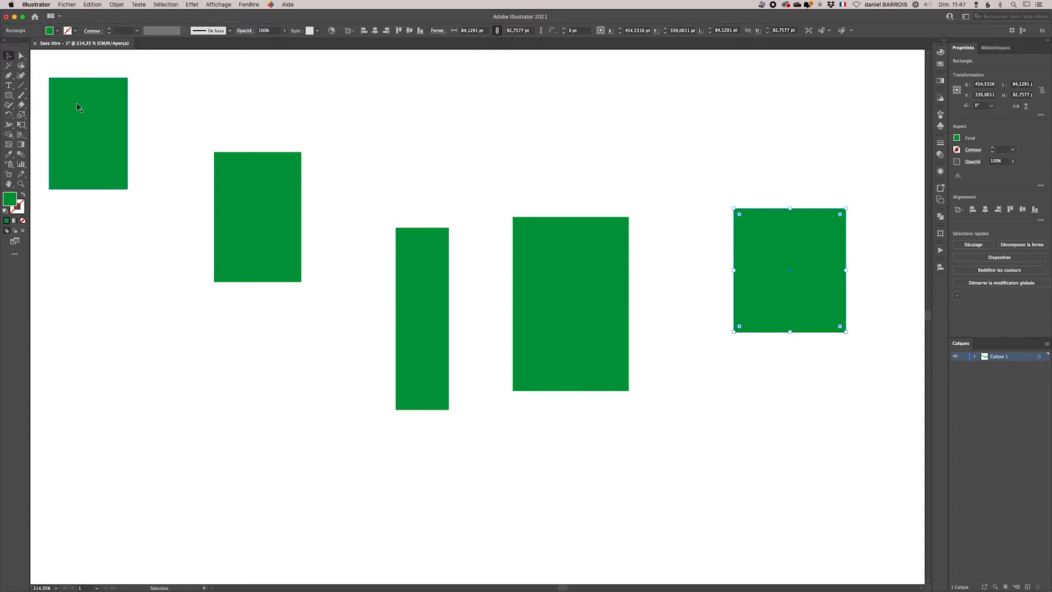
pyautogui.moveTo(812, 247); pyautogui.dragTo(875, 243)
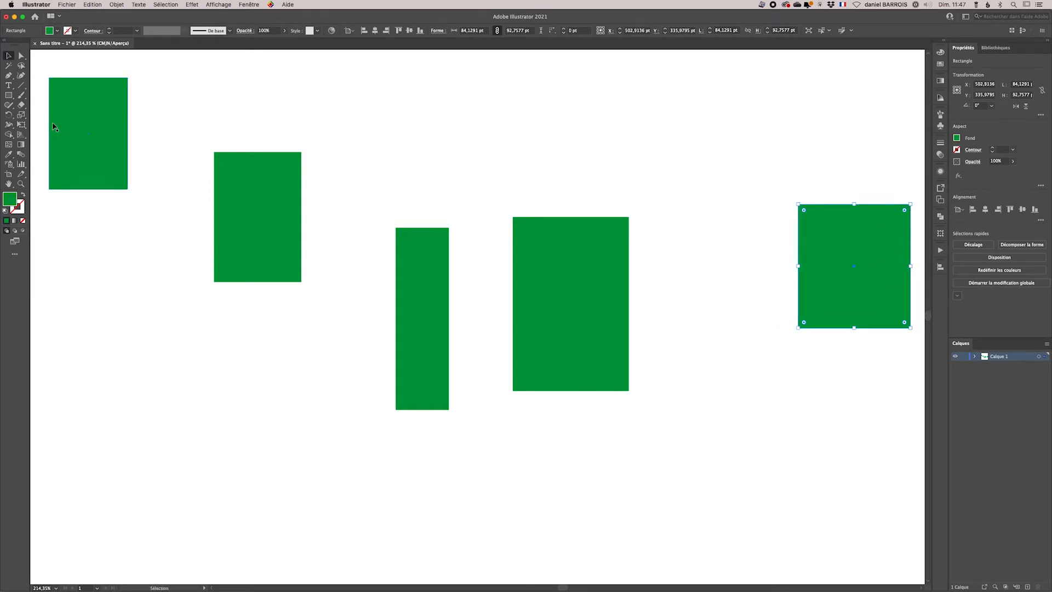
# - Select all five rectangles, align their top edges and distribute them horizontally by their centres
pyautogui.moveTo(35, 116); pyautogui.dragTo(868, 353)
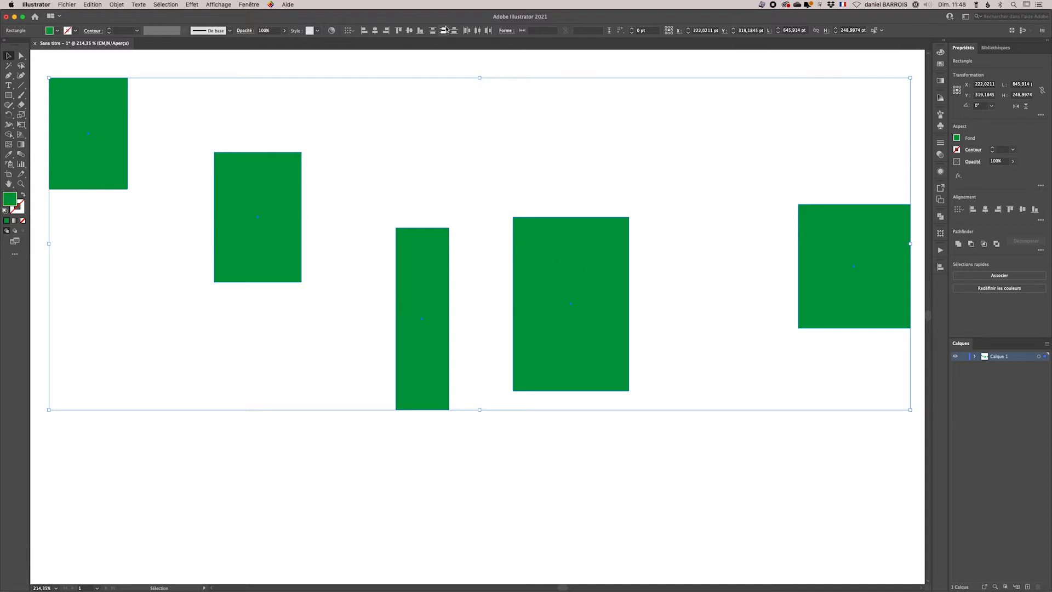
pyautogui.click(399, 31)
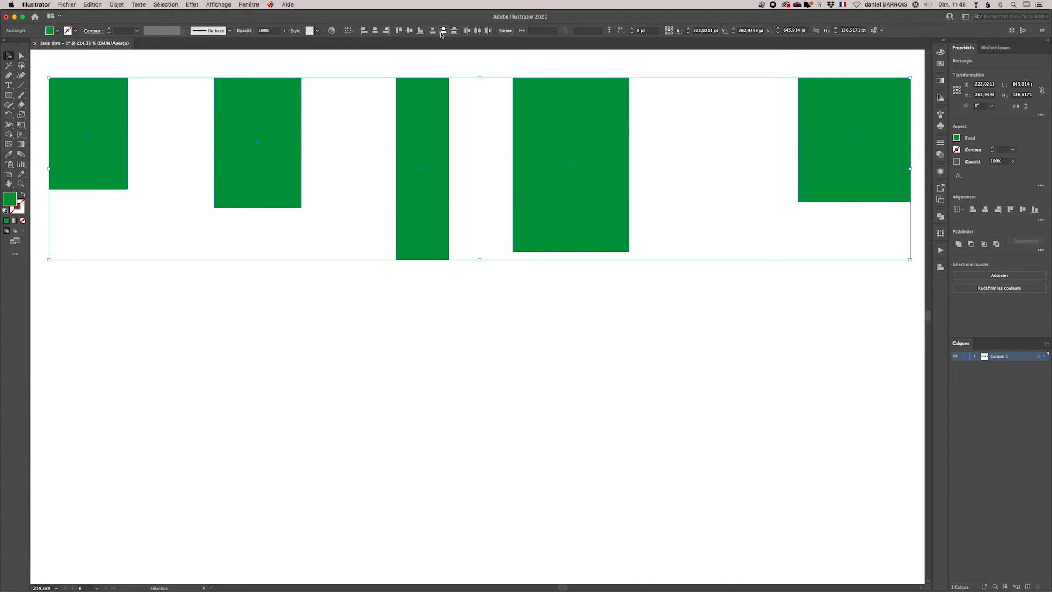
pyautogui.click(476, 30)
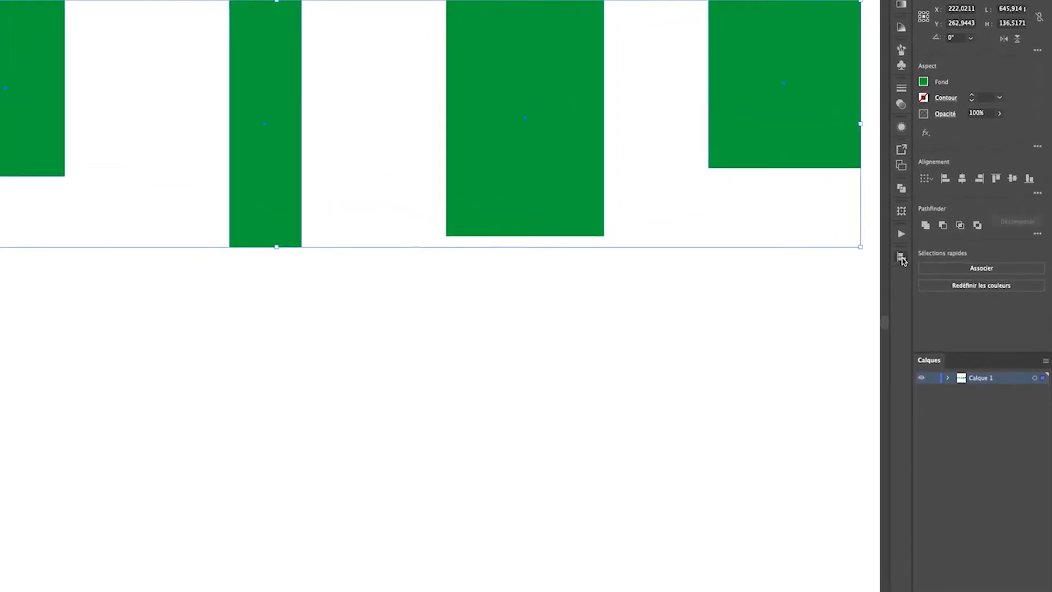
# - Distribute the horizontal spacing evenly between the five selected rectangles, then deselect them
pyautogui.click(901, 258)
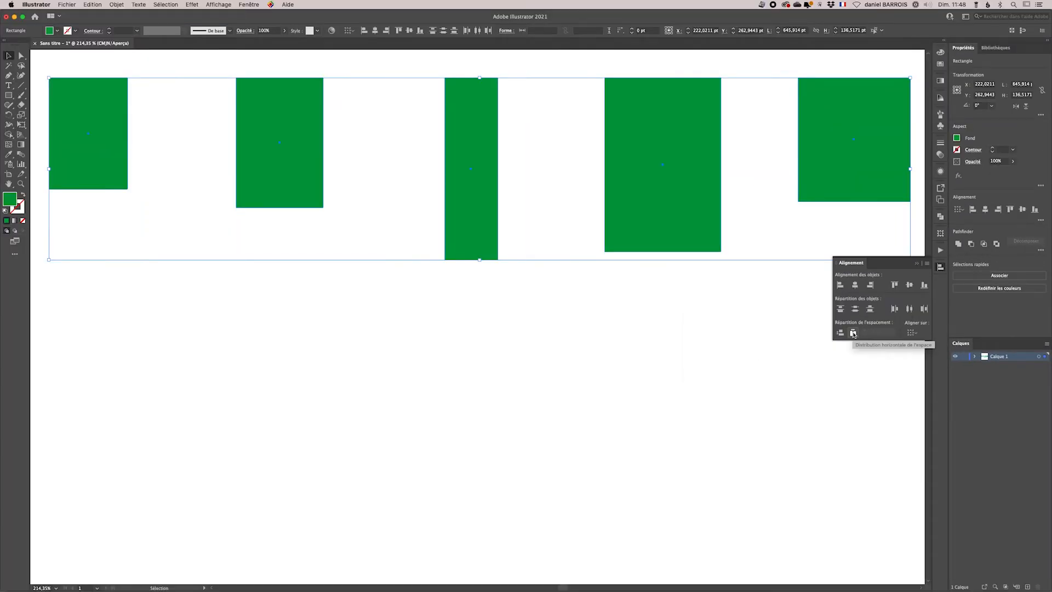
pyautogui.click(853, 332)
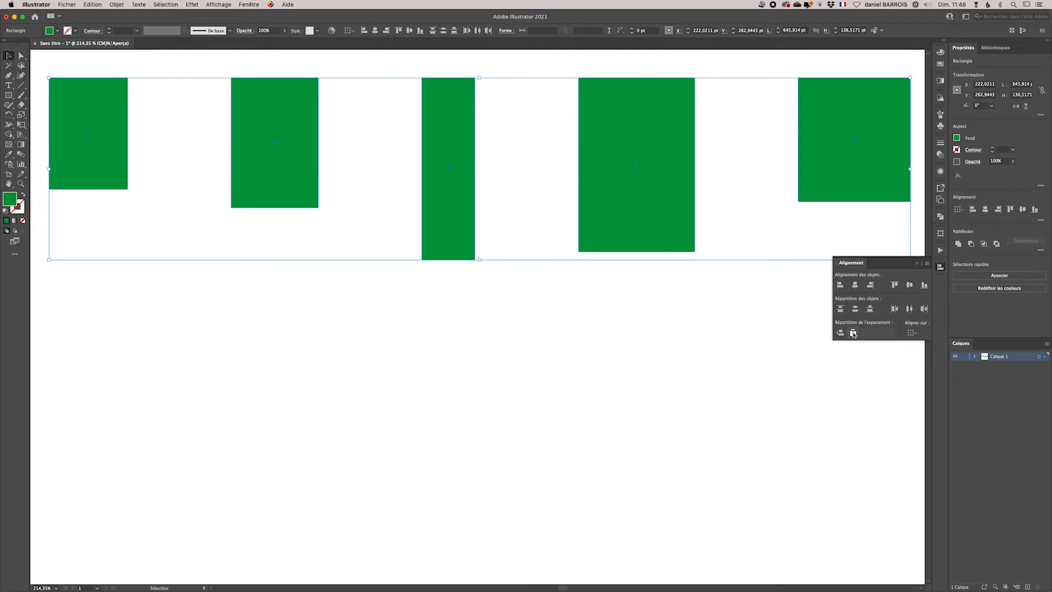
pyautogui.click(756, 338)
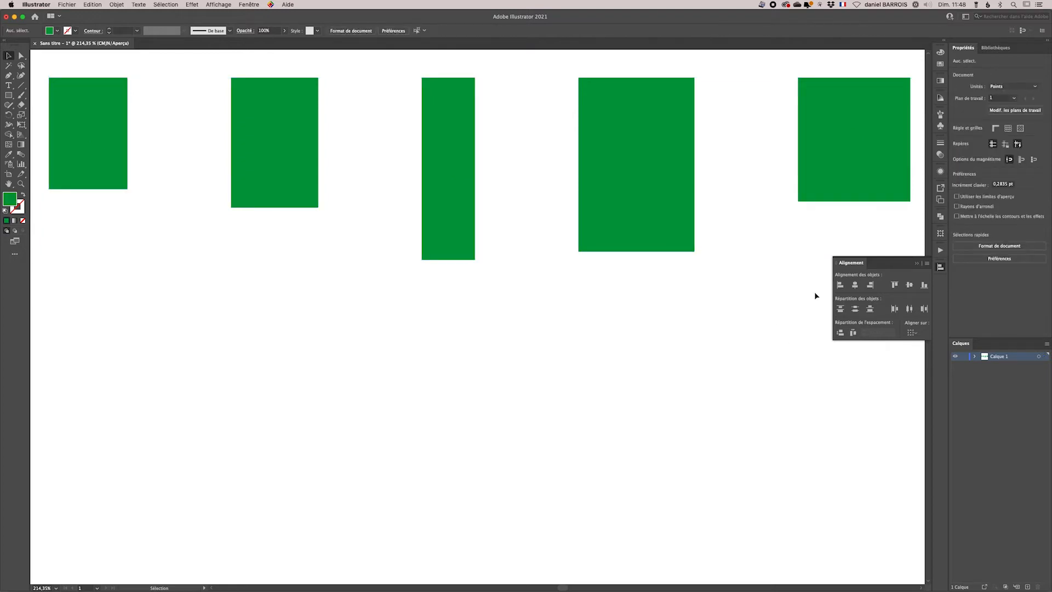
pyautogui.click(917, 265)
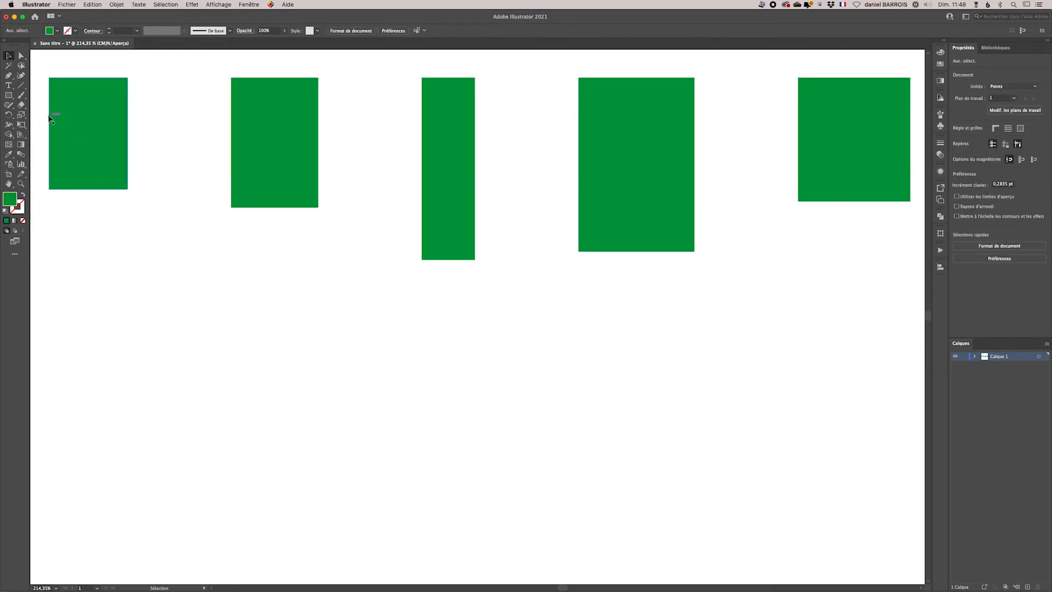
# - Apply rounded corners (Arrondi) with a 10 pt radius to all five rectangles
pyautogui.press('super+a')
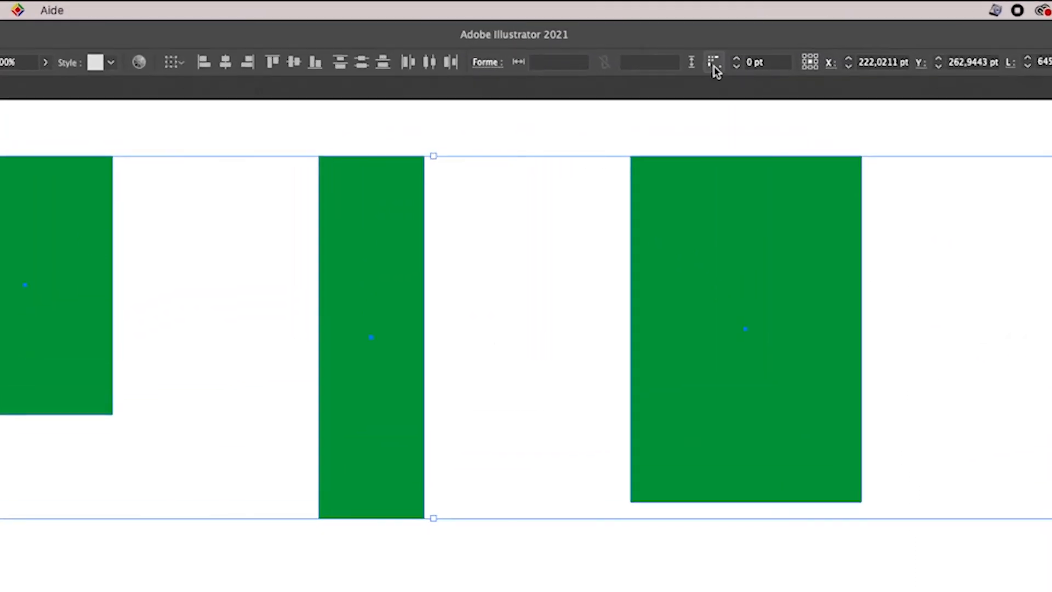
pyautogui.click(715, 62)
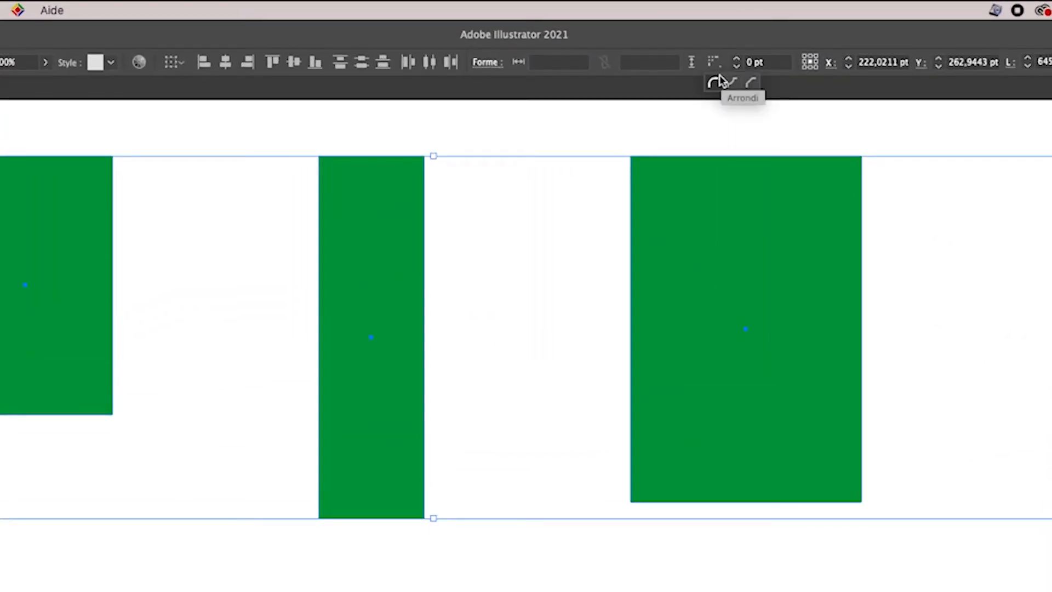
pyautogui.click(715, 84)
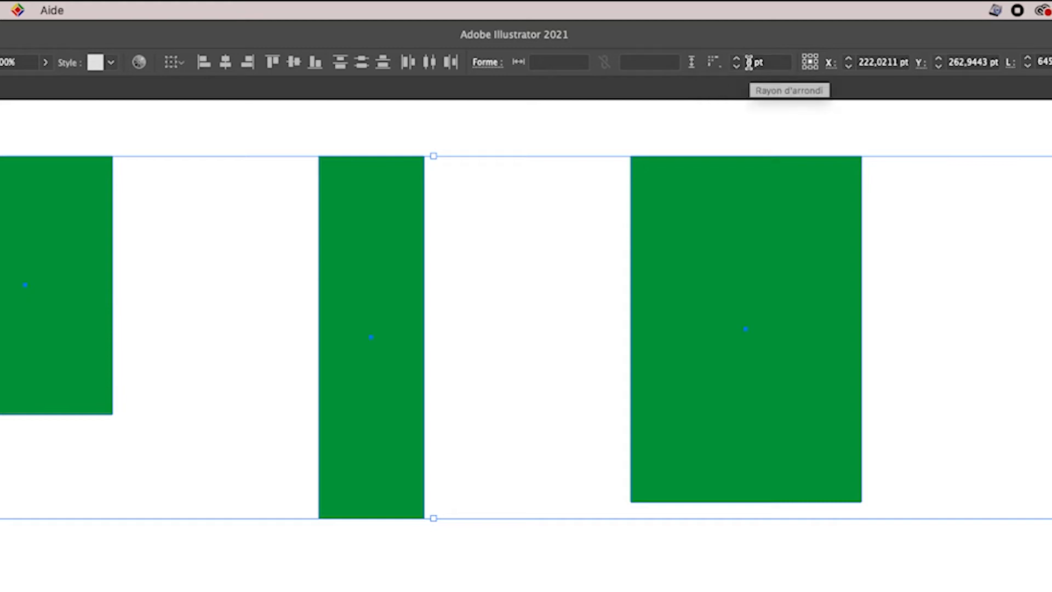
pyautogui.click(747, 62)
pyautogui.write('1')
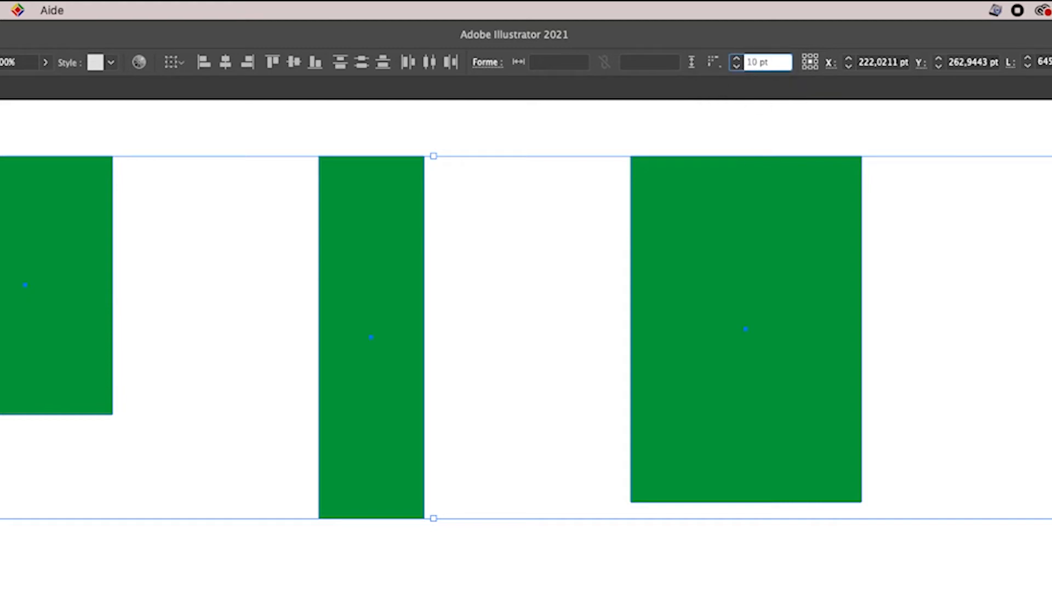
pyautogui.press('Return')
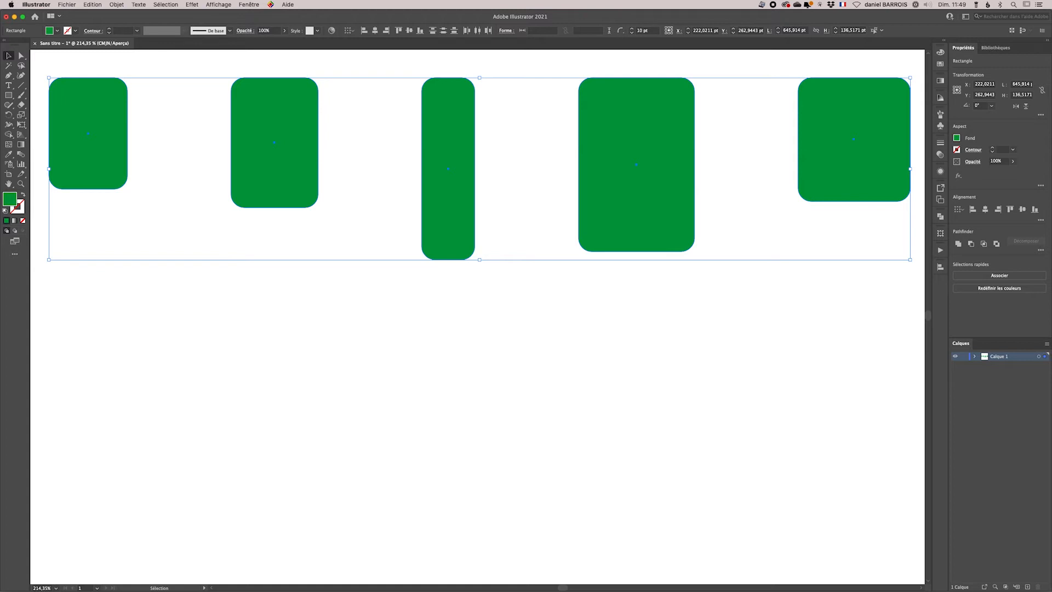
# - Delete all the rounded rectangles and draw ten new green rectangles of varied sizes at different heights across the artboard
pyautogui.press('Delete')
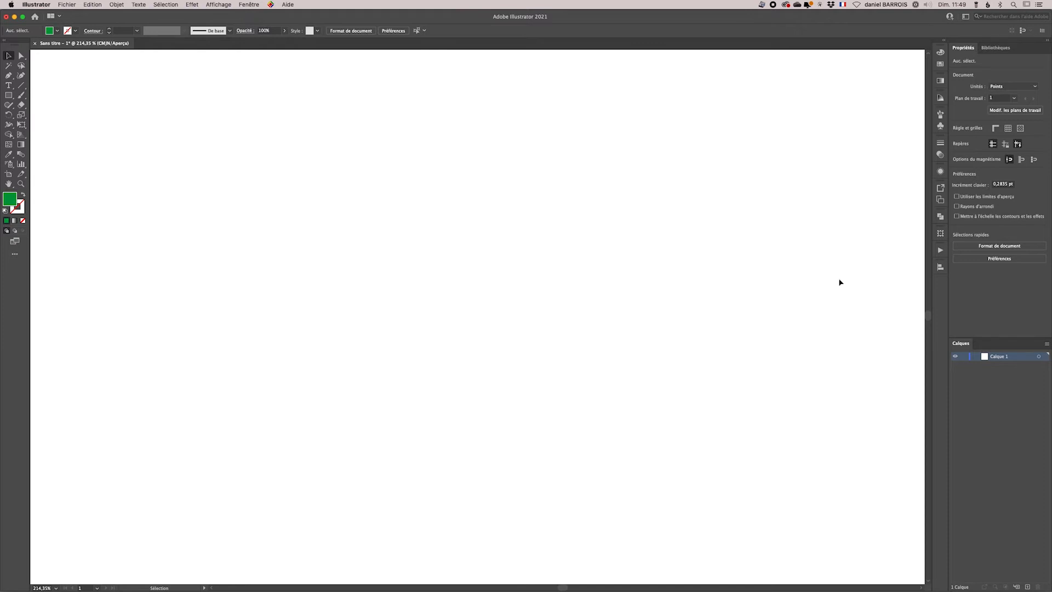
pyautogui.click(8, 95)
pyautogui.moveTo(44, 90)
pyautogui.mouseDown()
pyautogui.moveTo(84, 148)
pyautogui.moveTo(191, 213)
pyautogui.mouseUp()
pyautogui.moveTo(254, 179)
pyautogui.mouseDown()
pyautogui.moveTo(291, 256)
pyautogui.moveTo(418, 327)
pyautogui.mouseUp()
pyautogui.moveTo(459, 189); pyautogui.dragTo(492, 234)
pyautogui.moveTo(559, 122); pyautogui.dragTo(585, 190)
pyautogui.moveTo(637, 143)
pyautogui.mouseDown()
pyautogui.moveTo(660, 254)
pyautogui.moveTo(669, 251)
pyautogui.mouseUp()
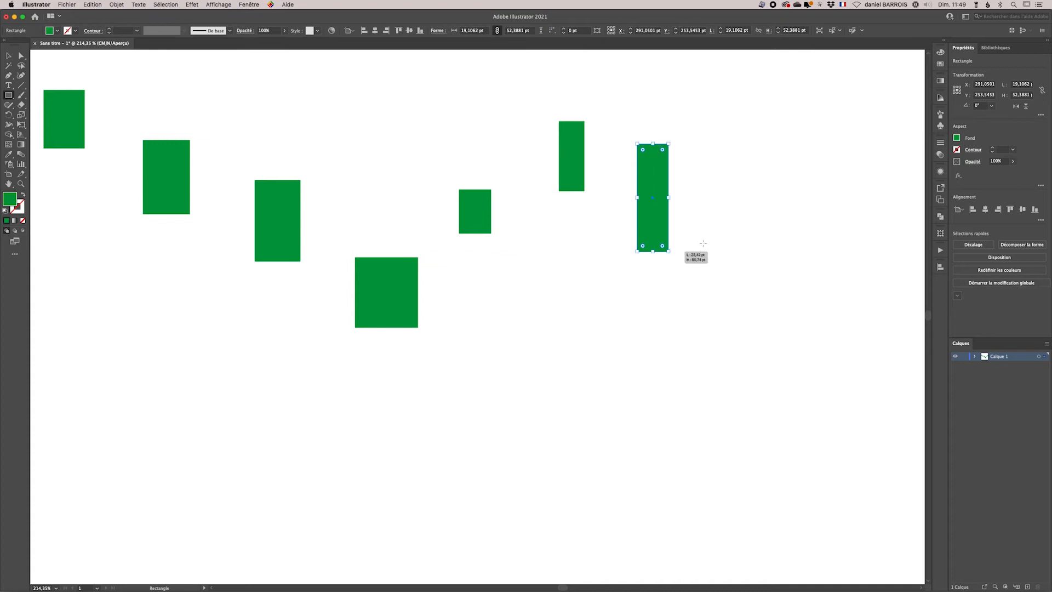
pyautogui.moveTo(723, 224); pyautogui.dragTo(790, 296)
pyautogui.moveTo(844, 345); pyautogui.dragTo(884, 405)
pyautogui.moveTo(912, 211); pyautogui.dragTo(922, 274)
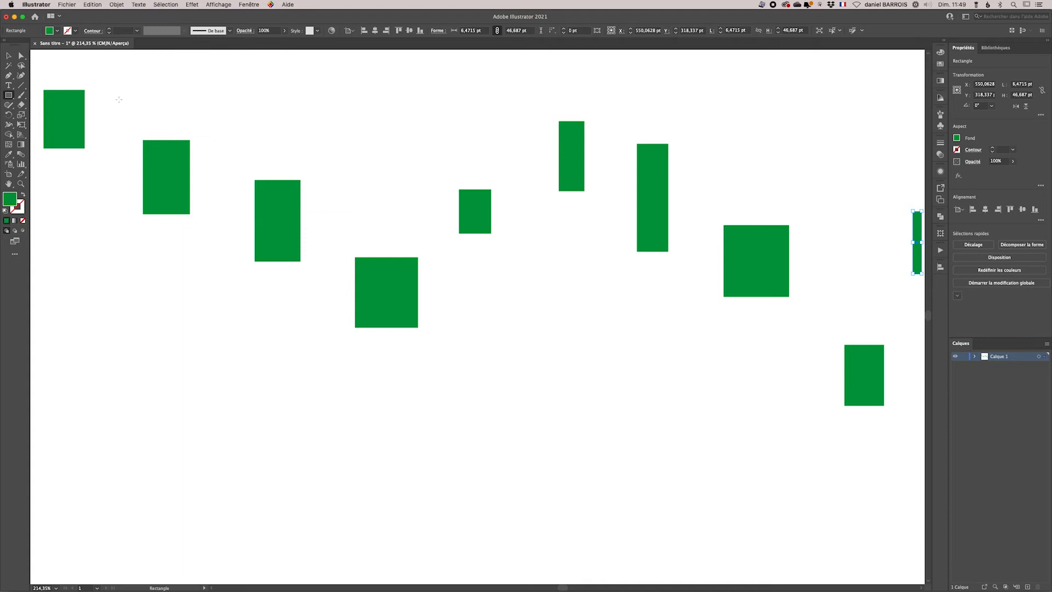
# - Move the narrow rectangle at the far right slightly left, to an X position of about 544 pt
pyautogui.click(8, 55)
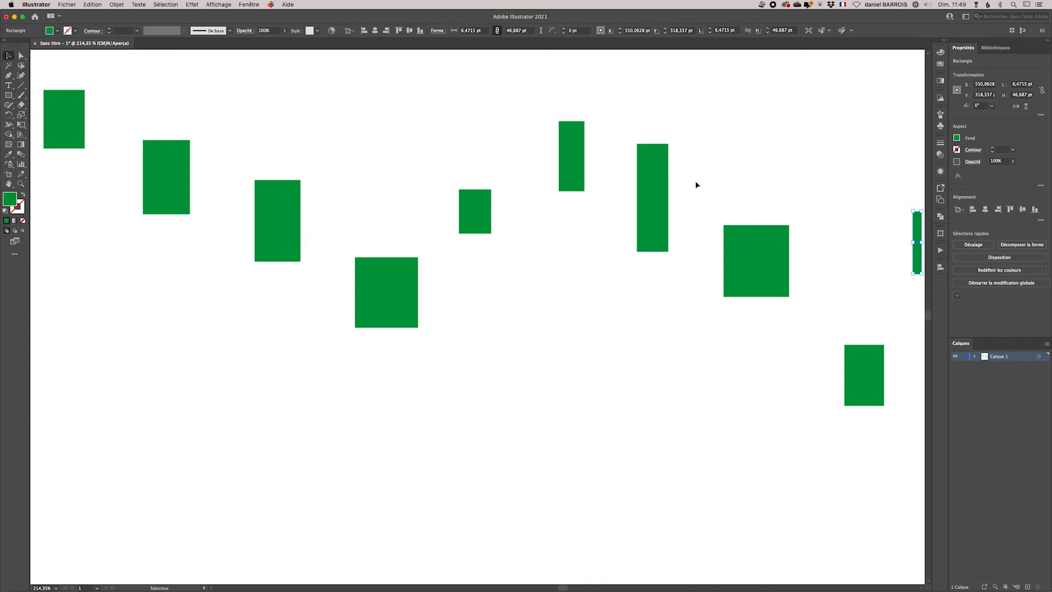
pyautogui.moveTo(918, 227); pyautogui.dragTo(913, 227)
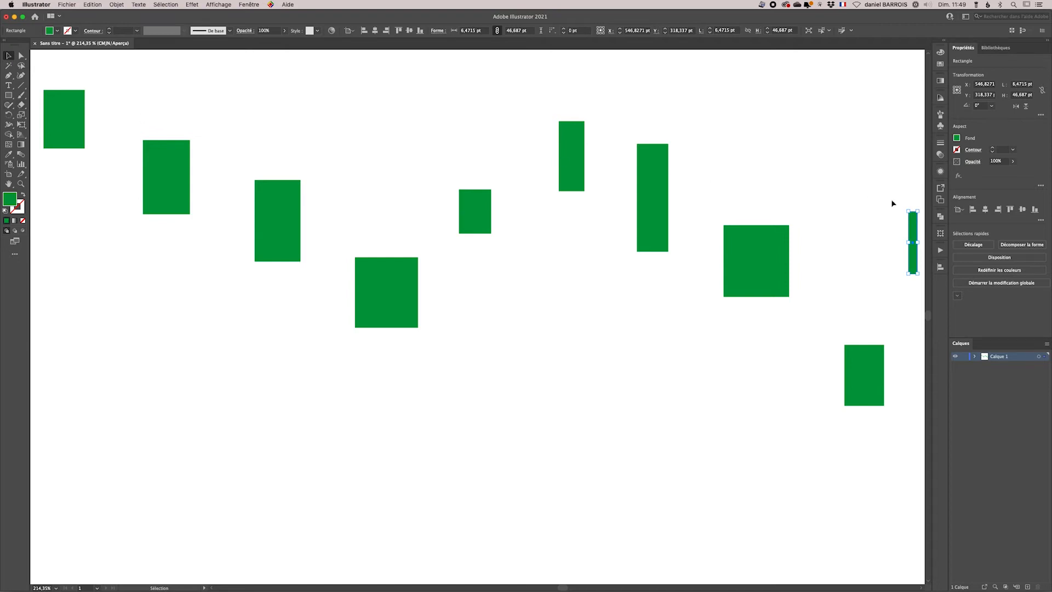
pyautogui.moveTo(913, 229); pyautogui.dragTo(908, 229)
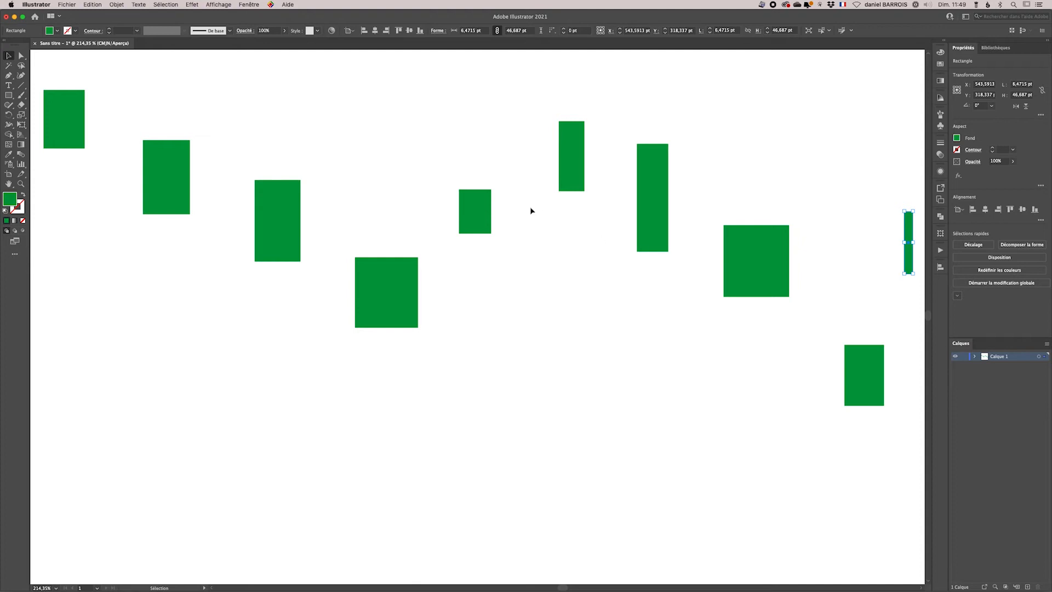
# - Show the action scripts (Scripts d'action) in a floating window and reduce its size
pyautogui.click(249, 5)
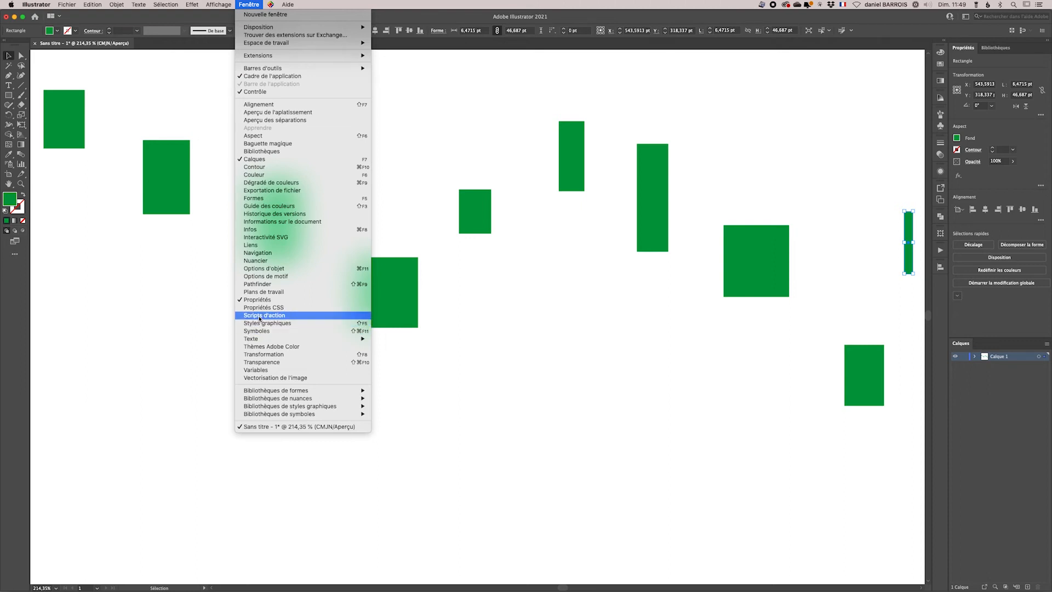
pyautogui.click(640, 20)
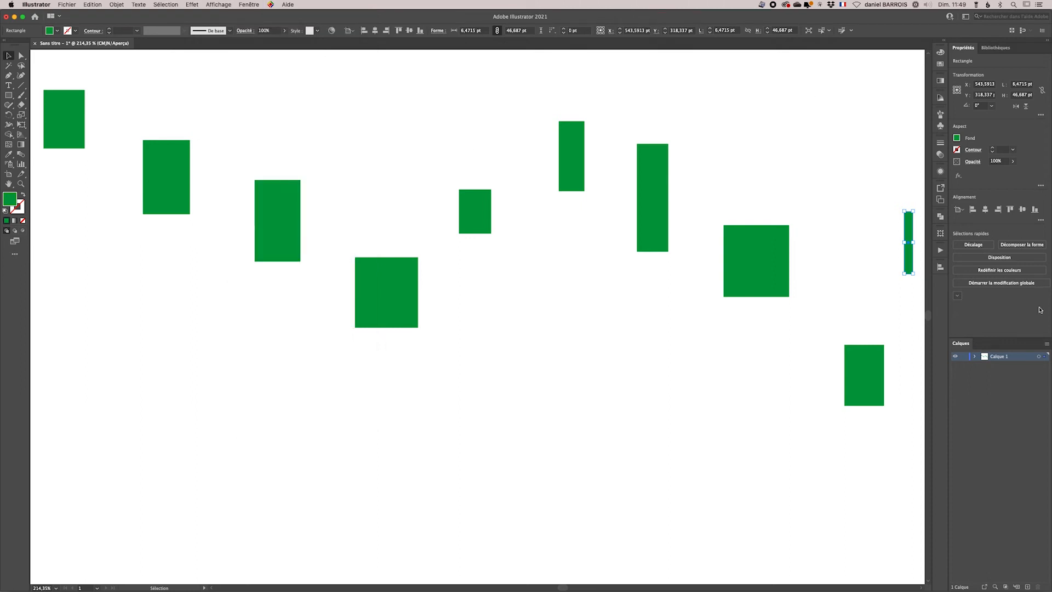
pyautogui.click(940, 250)
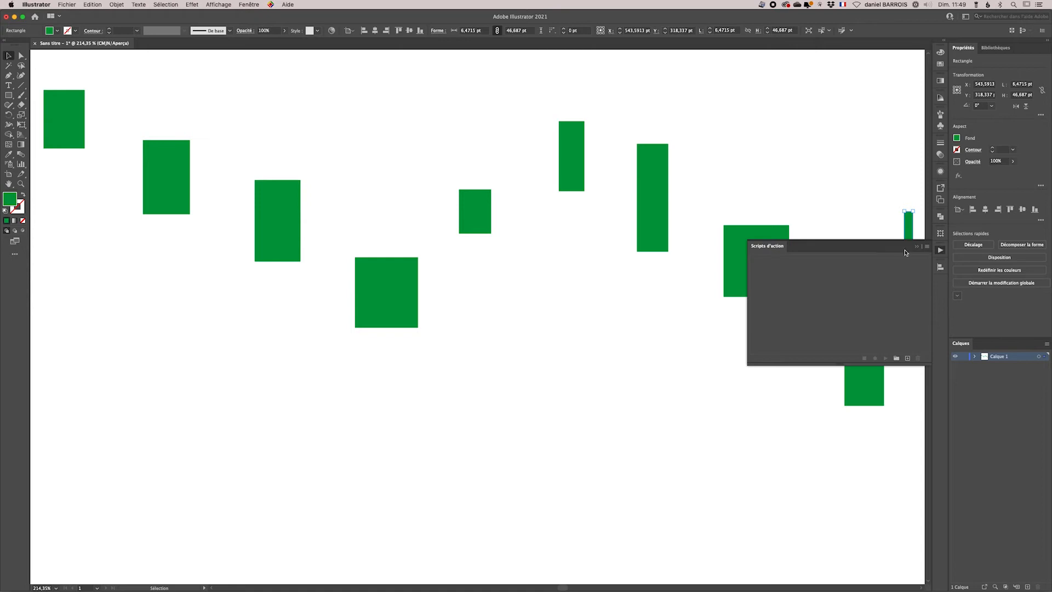
pyautogui.moveTo(905, 251); pyautogui.dragTo(875, 65)
pyautogui.moveTo(904, 177); pyautogui.dragTo(867, 133)
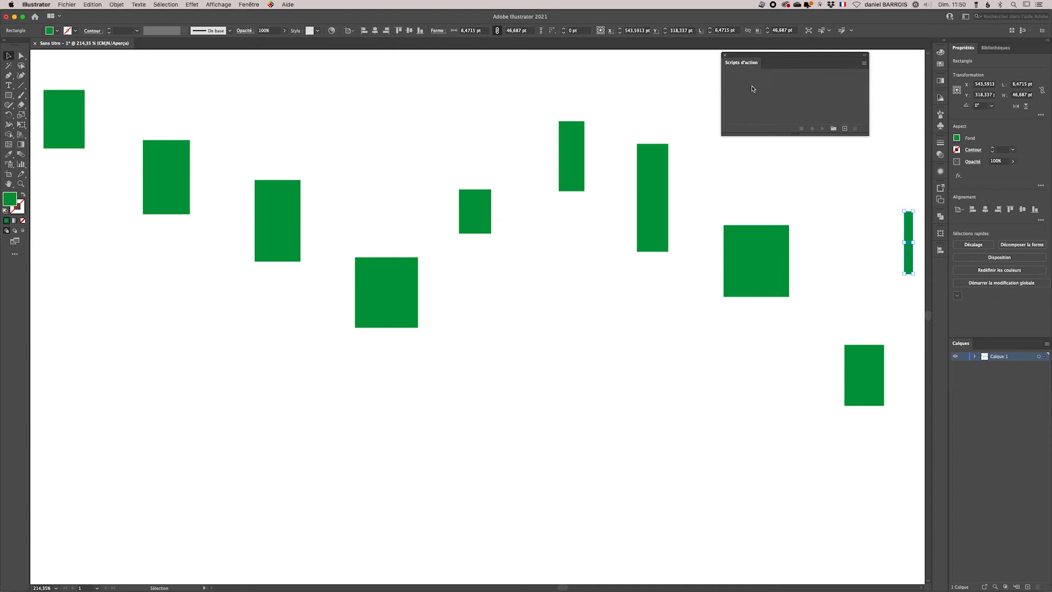
# - Create a new action set named test
pyautogui.click(864, 63)
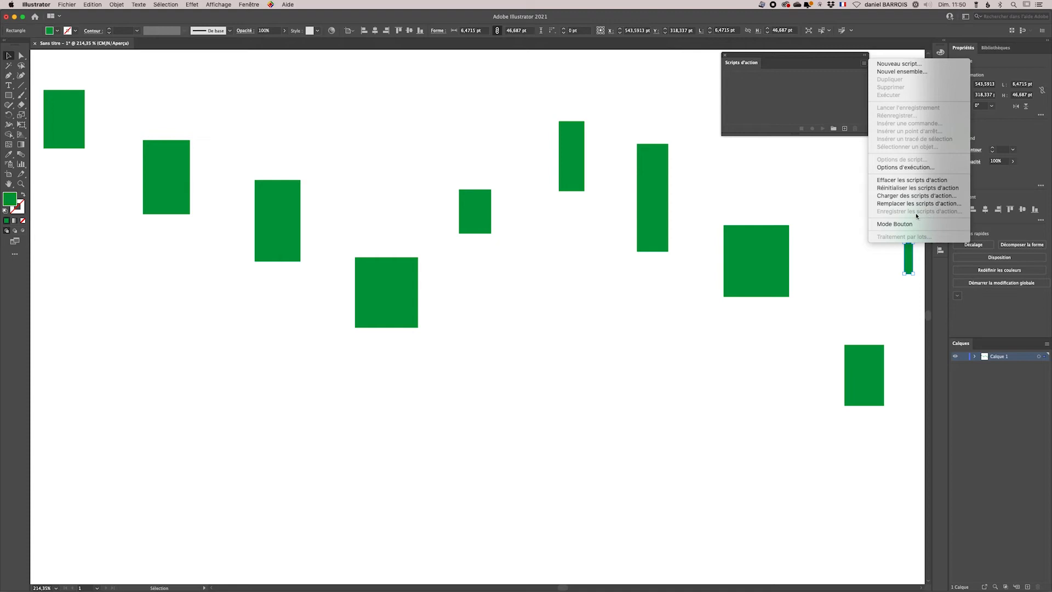
pyautogui.click(780, 105)
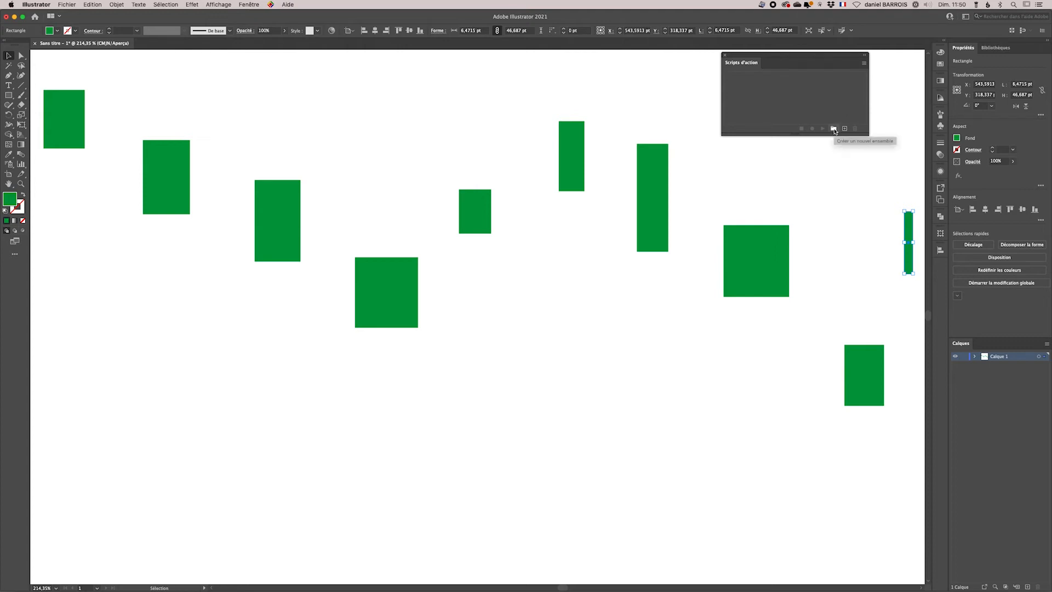
pyautogui.click(833, 128)
pyautogui.write('<')
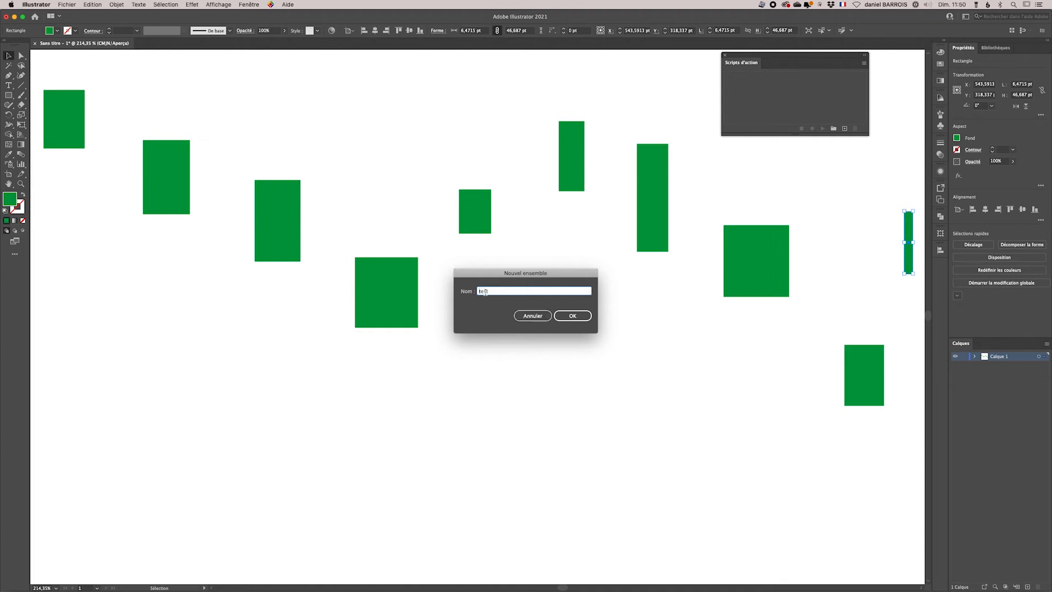
pyautogui.click(581, 316)
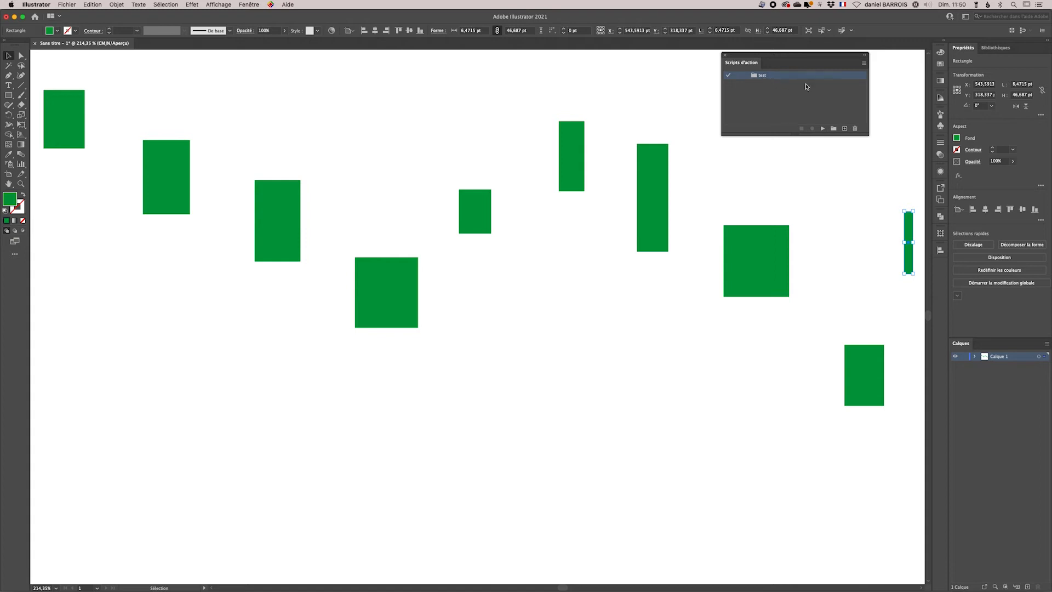
# - Create an action named Alignement in the test set, with function key Sans and colour Vert, and start recording it
pyautogui.click(845, 129)
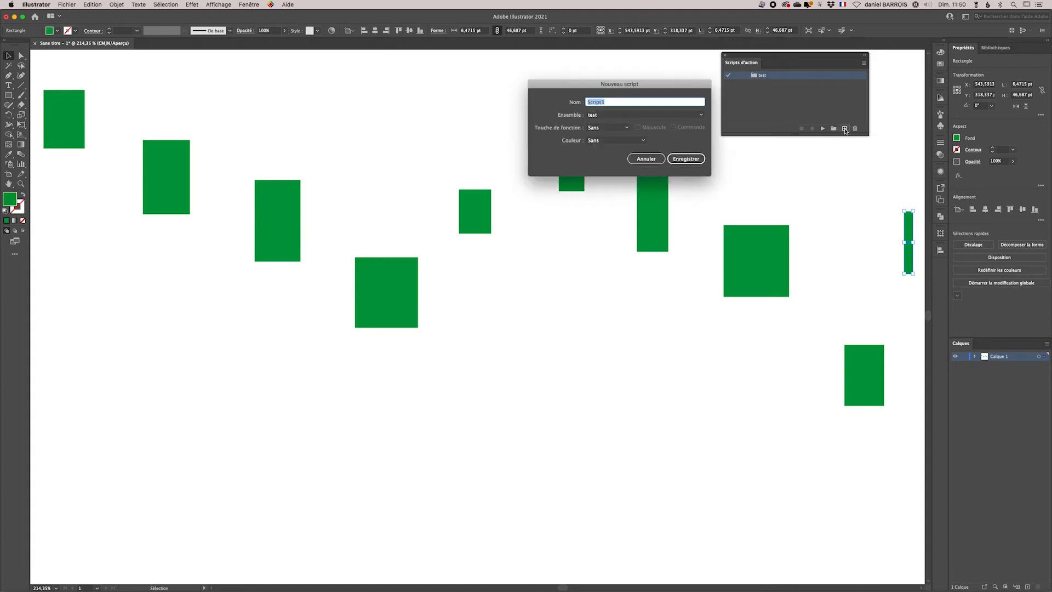
pyautogui.write('Alignement')
pyautogui.click(607, 128)
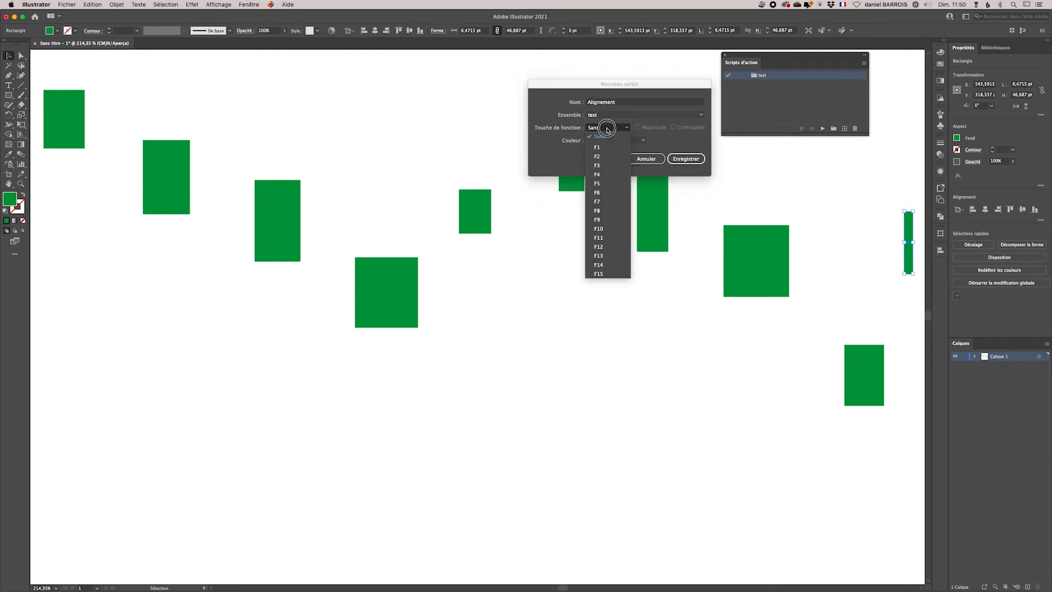
pyautogui.click(597, 174)
pyautogui.click(639, 128)
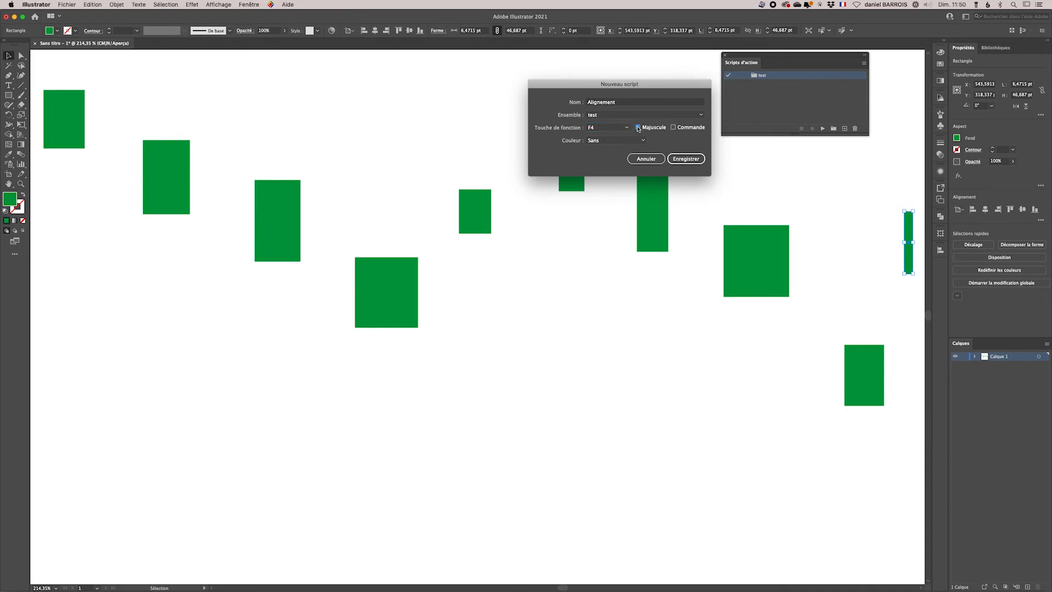
pyautogui.click(607, 128)
pyautogui.click(597, 137)
pyautogui.click(609, 141)
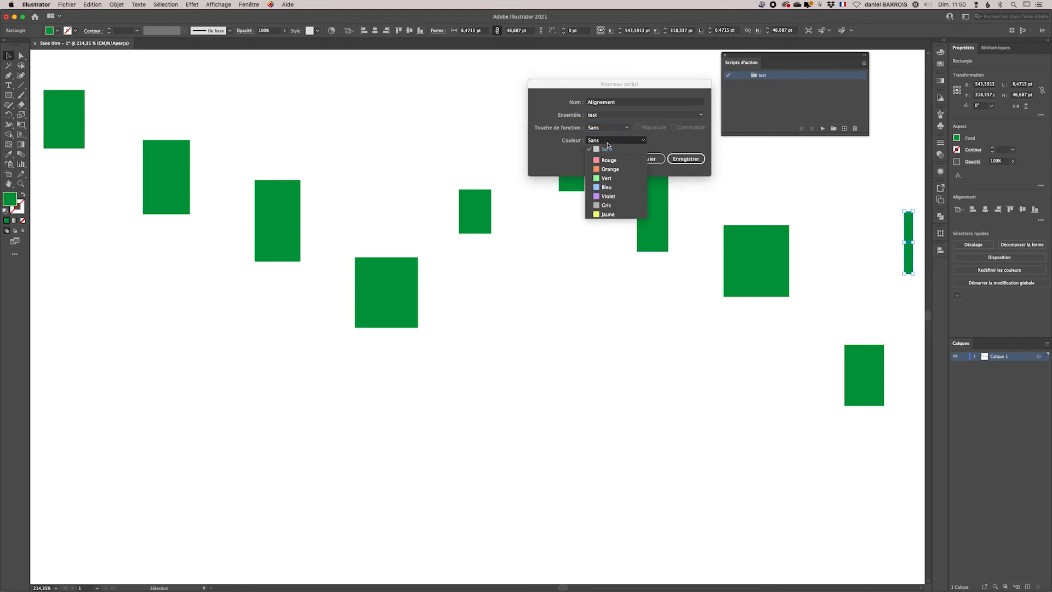
pyautogui.click(606, 178)
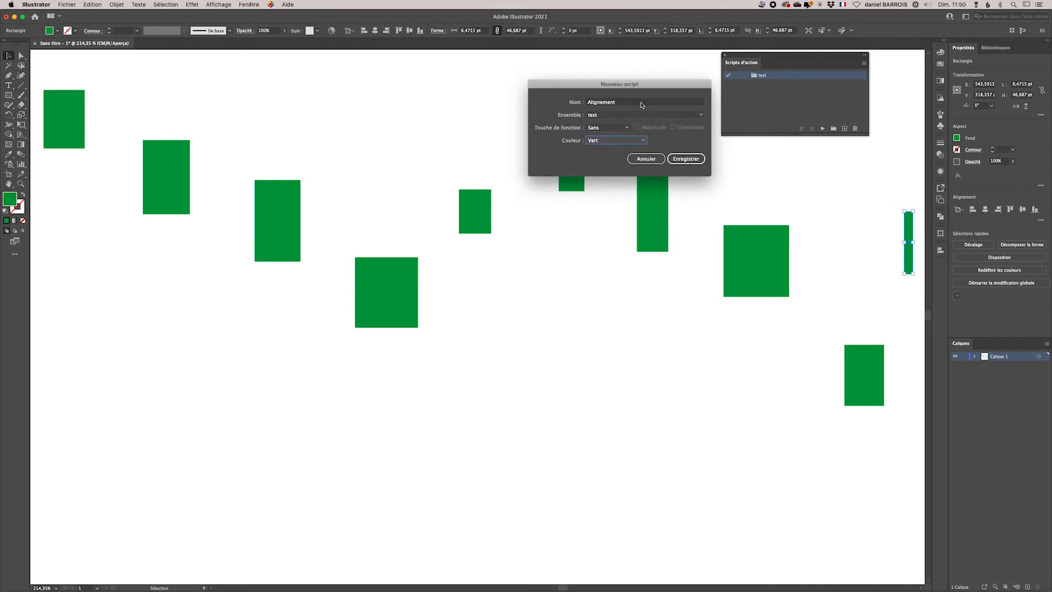
pyautogui.click(688, 160)
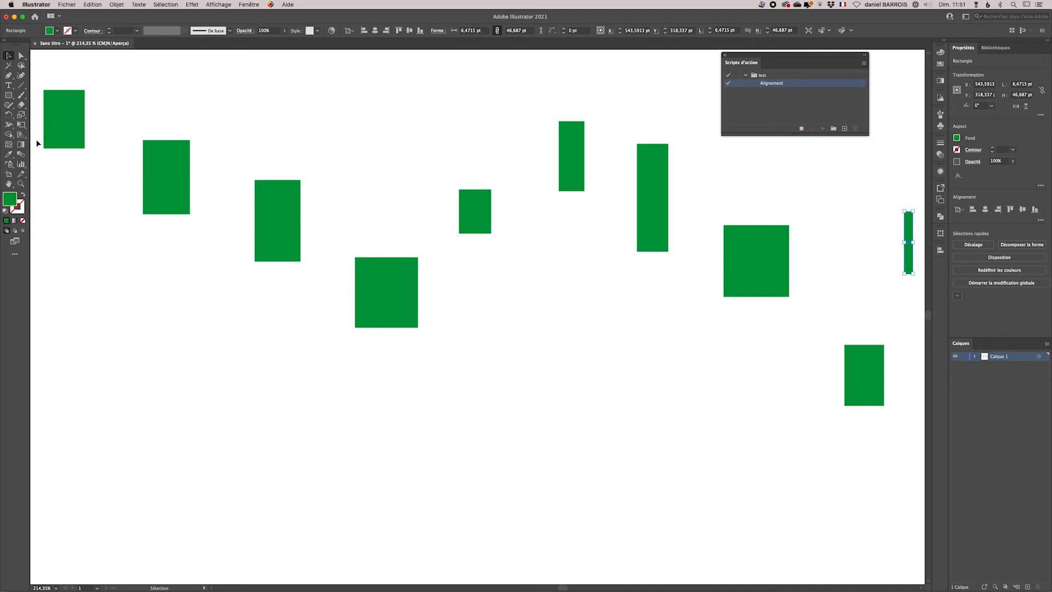
# - Select all ten green rectangles and align their top edges
pyautogui.moveTo(50, 155); pyautogui.dragTo(384, 301)
pyautogui.moveTo(757, 341); pyautogui.dragTo(915, 369)
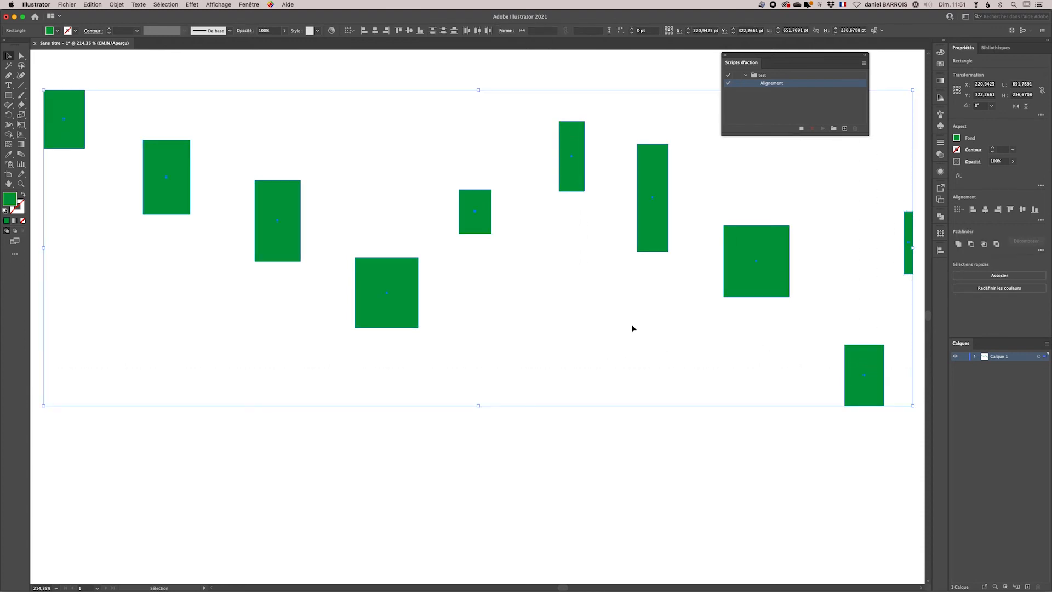
pyautogui.click(399, 31)
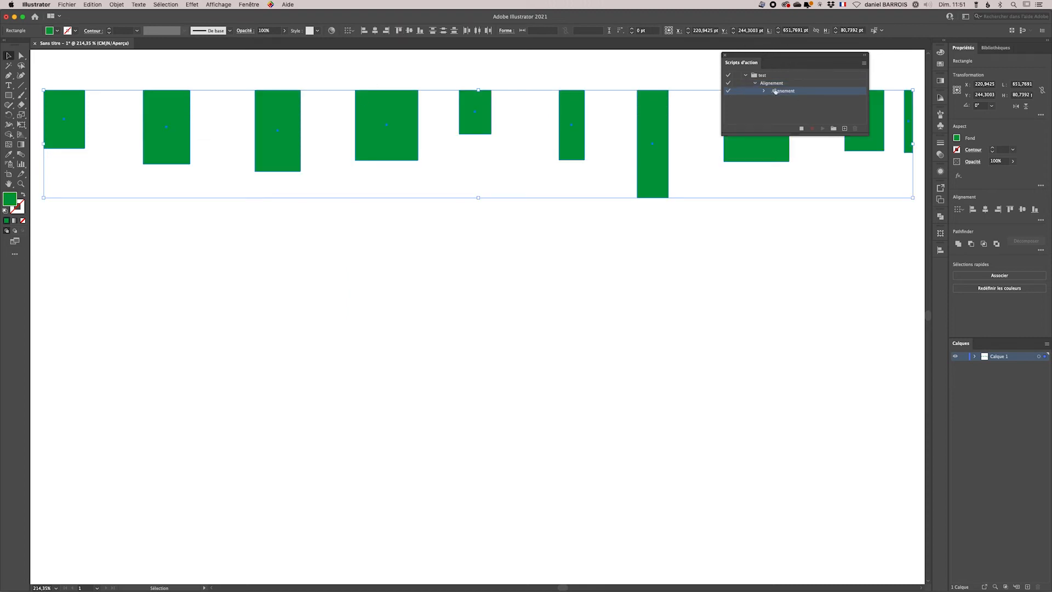
# - Distribute the selected rectangles with equal horizontal spacing and inspect the alignment commands recorded in the Alignement action
pyautogui.moveTo(761, 55); pyautogui.dragTo(407, 326)
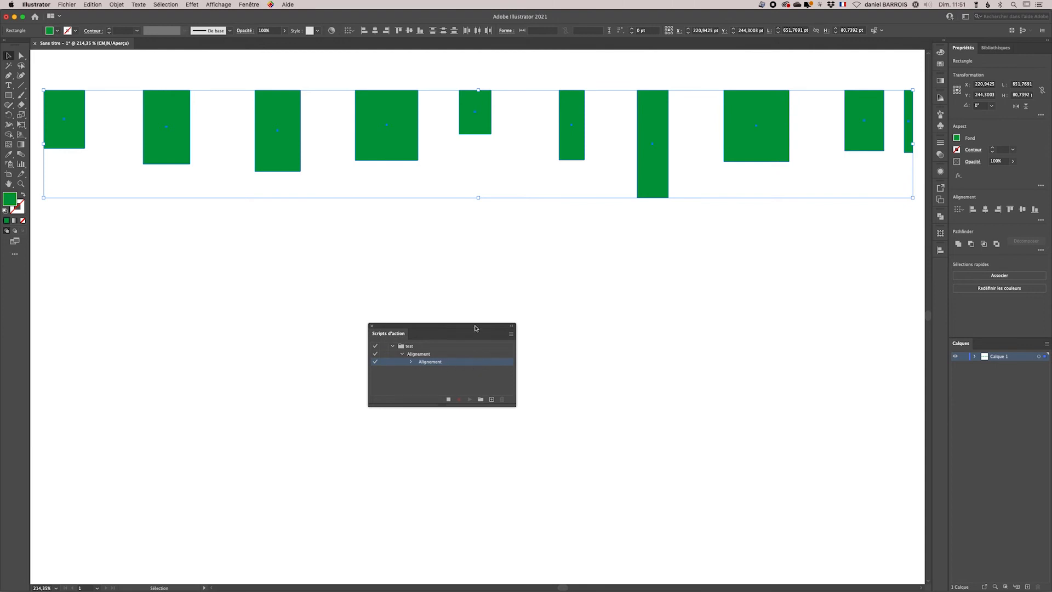
pyautogui.click(939, 251)
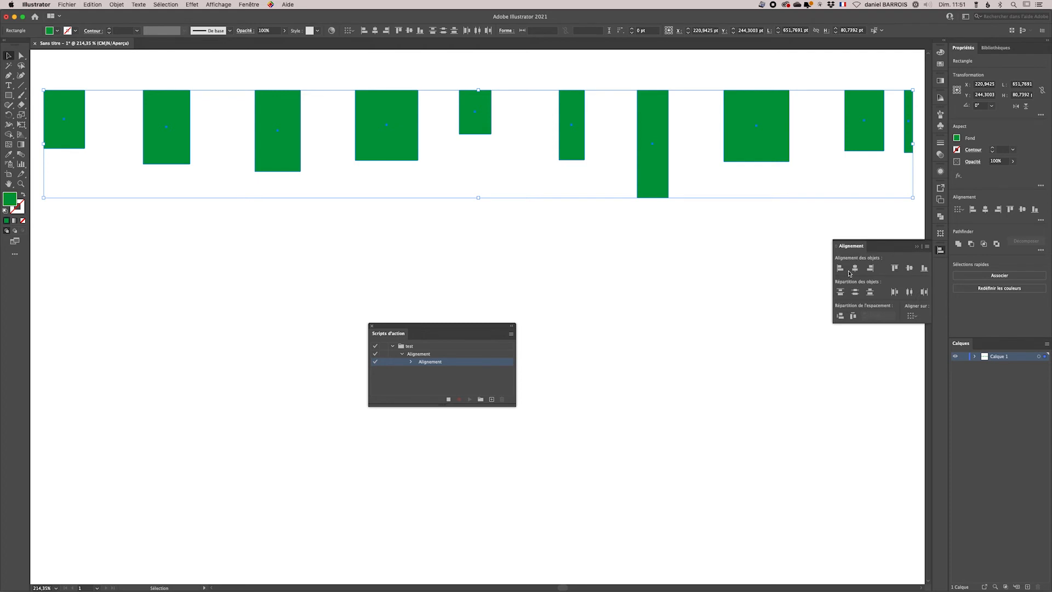
pyautogui.click(853, 316)
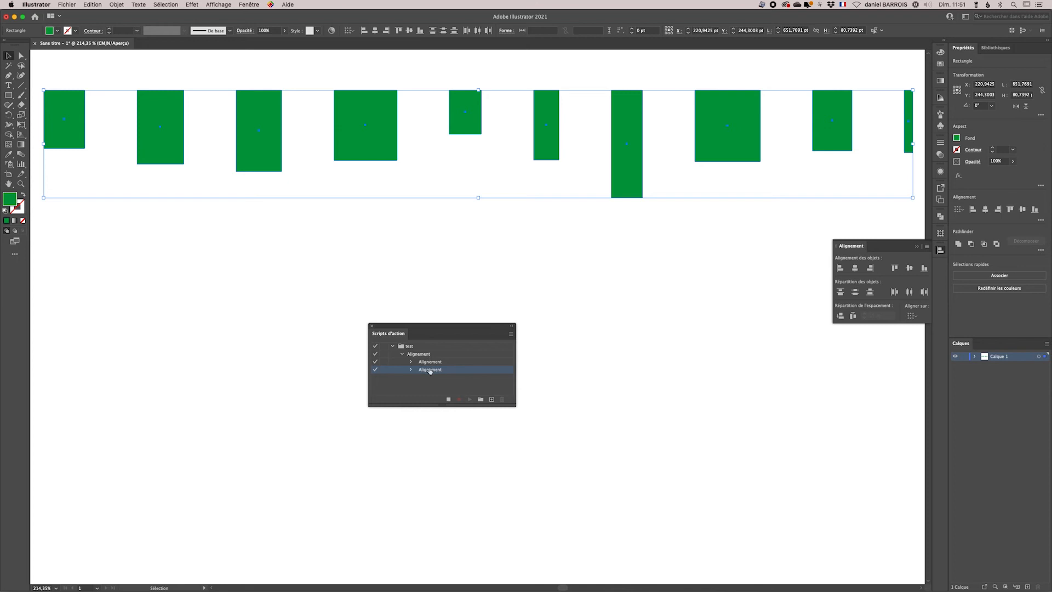
pyautogui.click(412, 370)
pyautogui.click(412, 370)
pyautogui.click(412, 362)
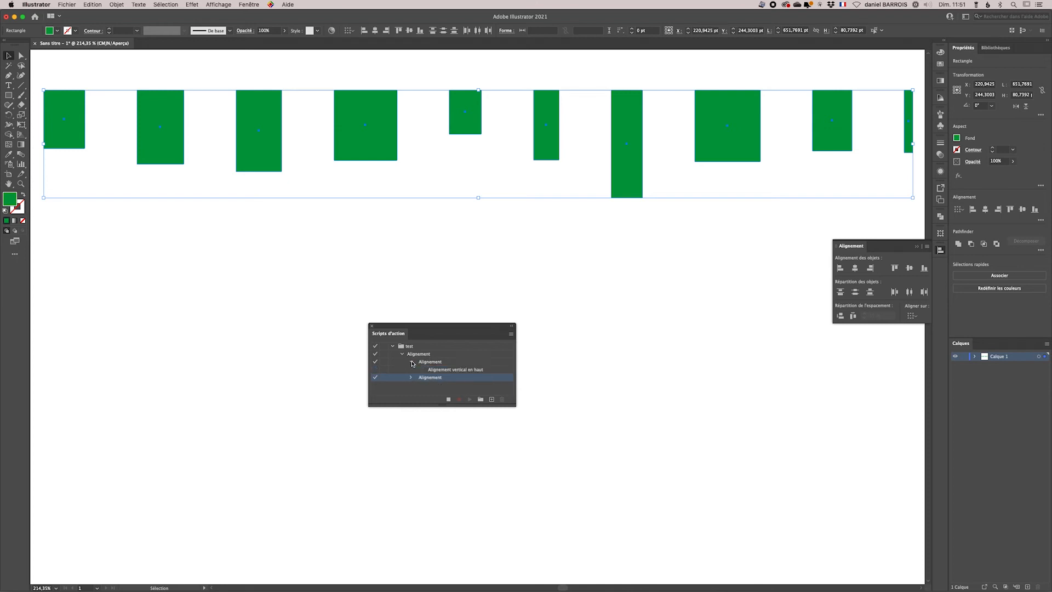
pyautogui.click(412, 362)
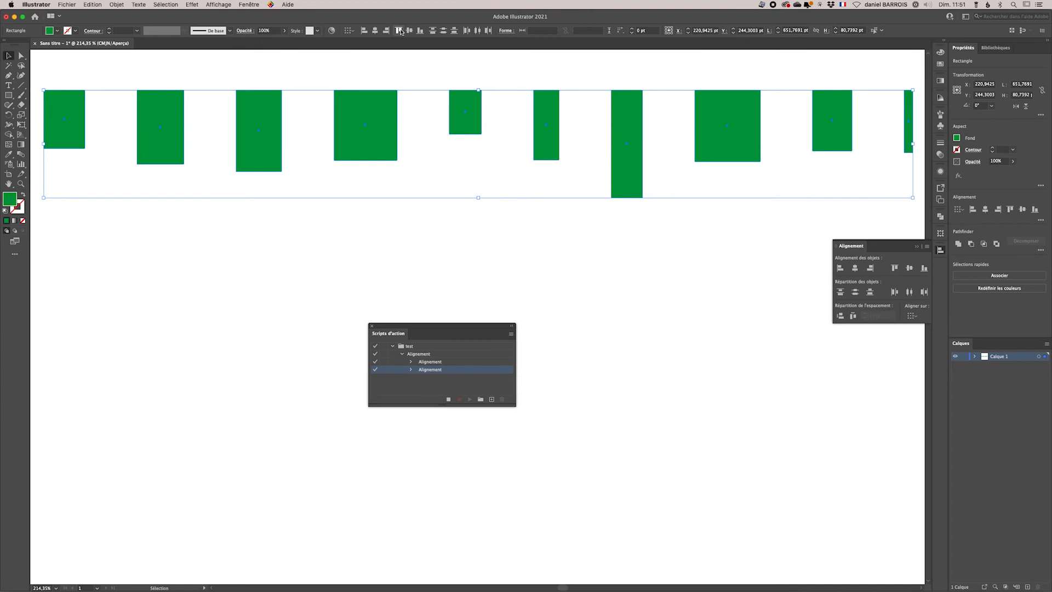
# - Set the corners of all selected rectangles to the normal rounded type with a 10 pt radius
pyautogui.click(620, 31)
pyautogui.click(620, 42)
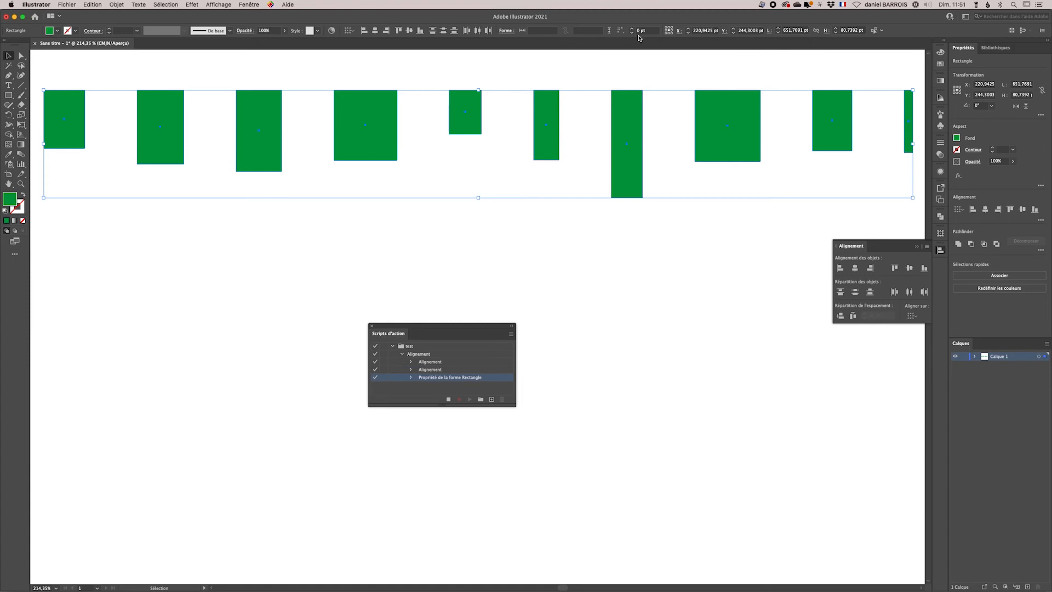
pyautogui.click(640, 31)
pyautogui.write('10 pt')
pyautogui.press('Return')
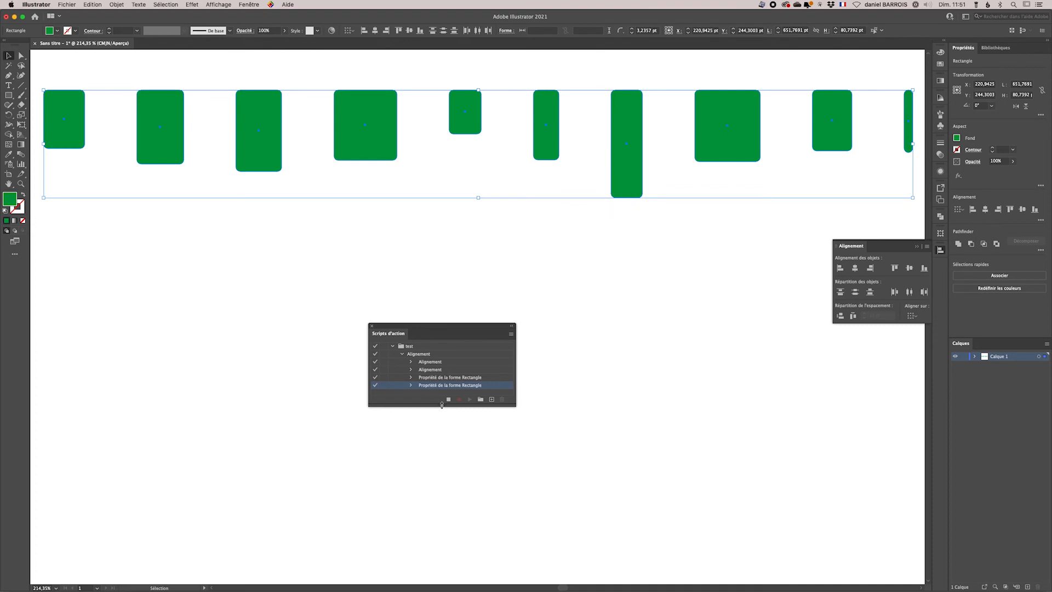
# - Inspect the details of the two recorded rectangle shape-property commands and stop recording the Alignement action
pyautogui.moveTo(444, 406); pyautogui.dragTo(434, 439)
pyautogui.click(411, 378)
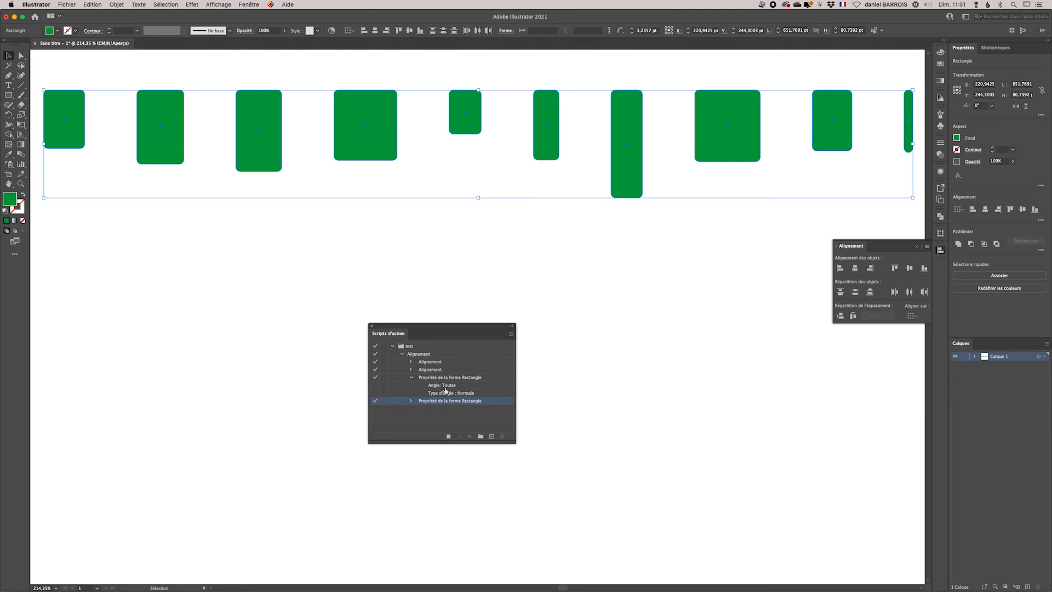
pyautogui.click(412, 378)
pyautogui.click(411, 385)
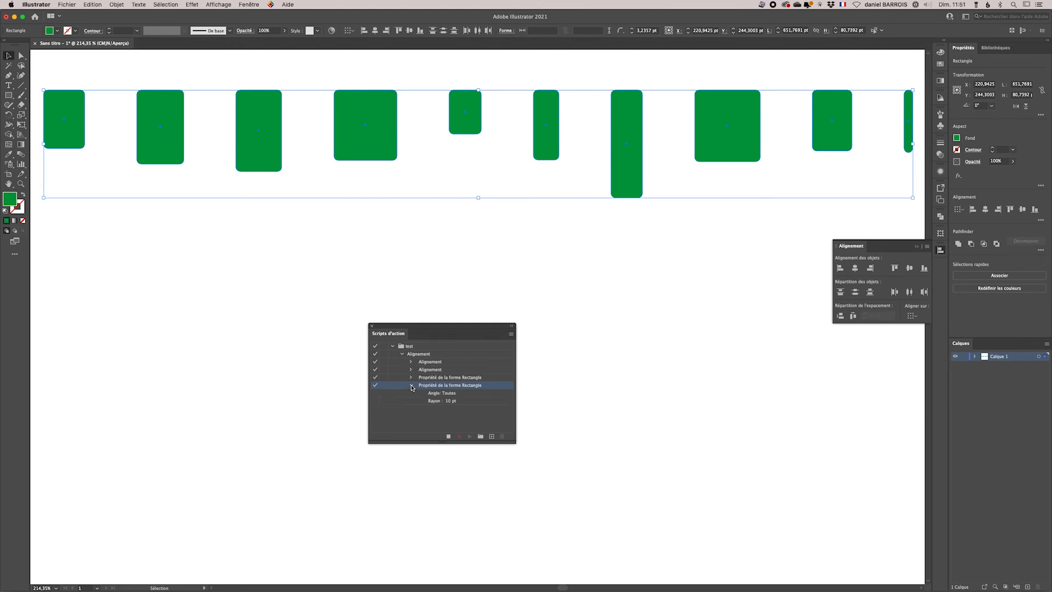
pyautogui.click(411, 386)
pyautogui.click(448, 437)
pyautogui.click(403, 354)
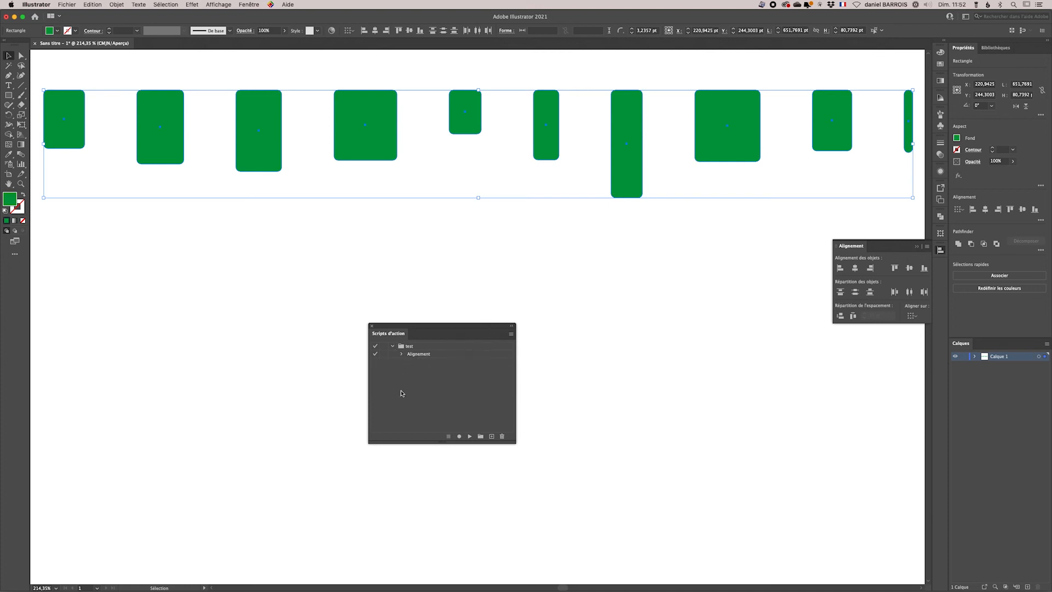
# - Show the action scripts in button mode (Mode Bouton) and dock their narrowed window as an icon below Alignement
pyautogui.click(511, 334)
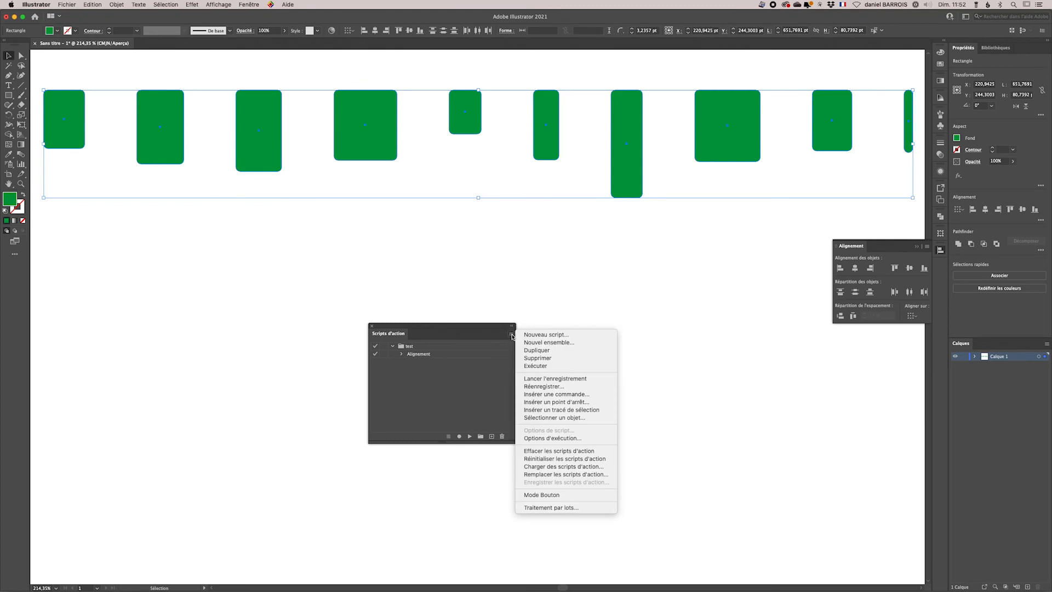
pyautogui.click(548, 495)
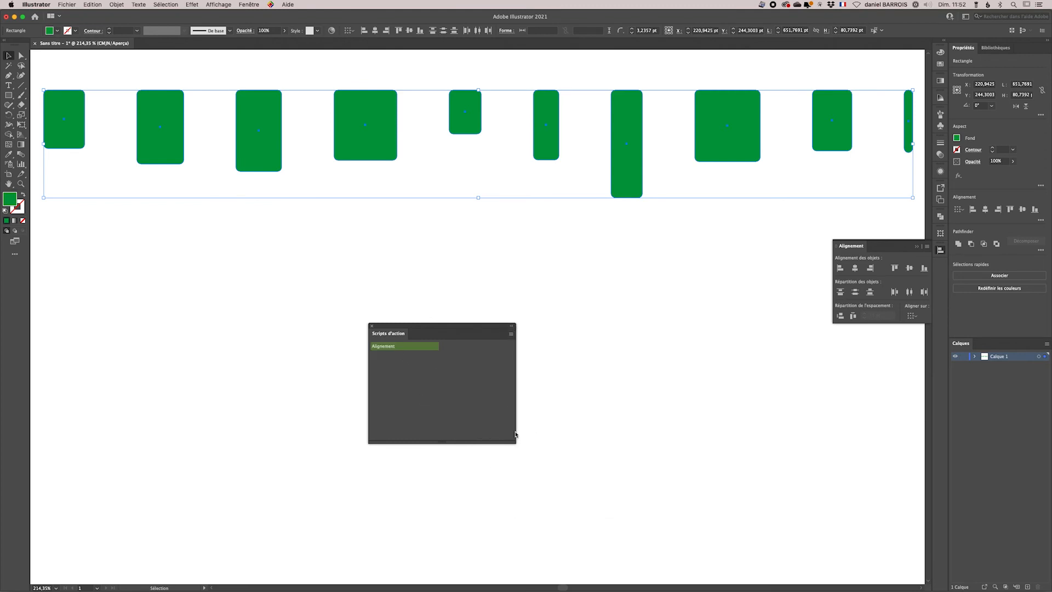
pyautogui.moveTo(515, 435); pyautogui.dragTo(467, 435)
pyautogui.moveTo(415, 327); pyautogui.dragTo(942, 257)
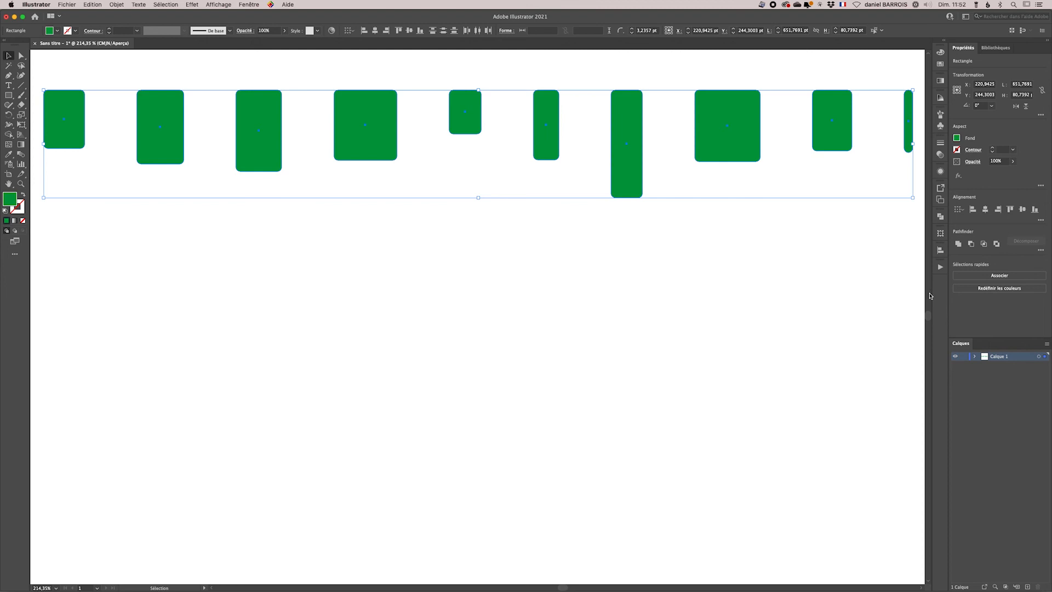
pyautogui.click(940, 267)
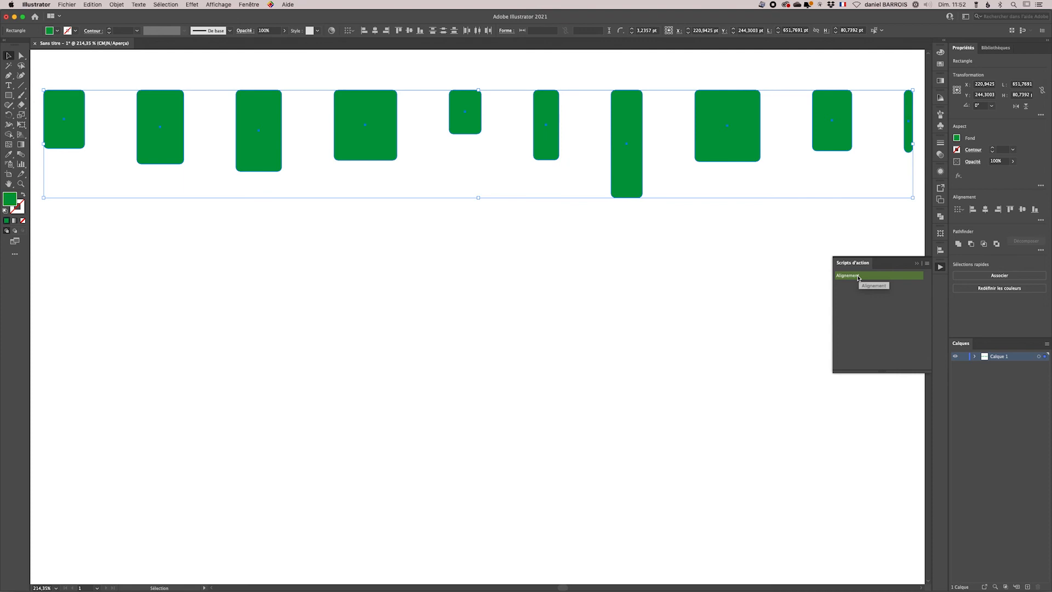
pyautogui.click(940, 267)
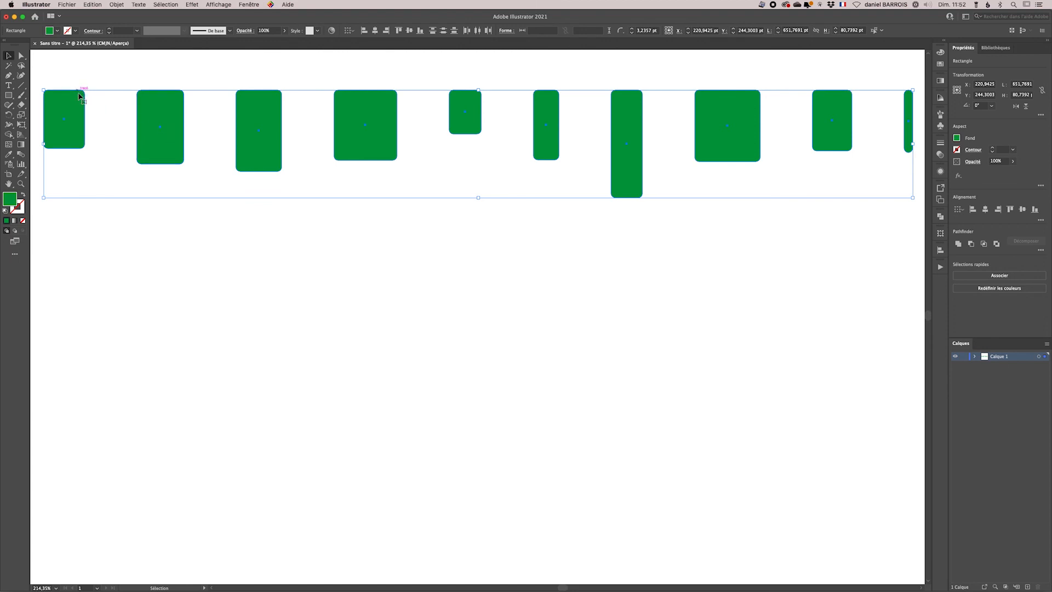
# - Delete all the rectangles and draw a new green one about 36 pt high near the upper-left corner of the canvas
pyautogui.press('Delete')
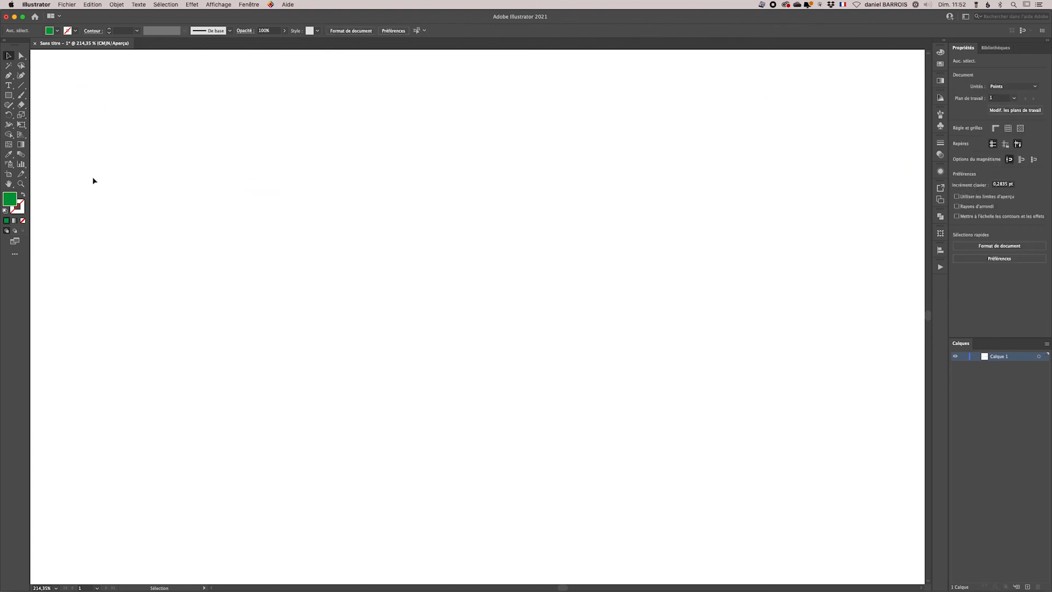
pyautogui.click(9, 94)
pyautogui.moveTo(49, 89); pyautogui.dragTo(131, 149)
# - Duplicate the rectangle fourteen times along an uneven descending diagonal and narrow the last copy to about 5 pt wide
pyautogui.press('v')
pyautogui.moveTo(117, 145); pyautogui.dragTo(241, 223)
pyautogui.moveTo(238, 215); pyautogui.dragTo(637, 334)
pyautogui.moveTo(637, 333); pyautogui.dragTo(692, 343)
pyautogui.moveTo(692, 343); pyautogui.dragTo(757, 356)
pyautogui.moveTo(757, 356); pyautogui.dragTo(823, 384)
pyautogui.moveTo(823, 384); pyautogui.dragTo(903, 399)
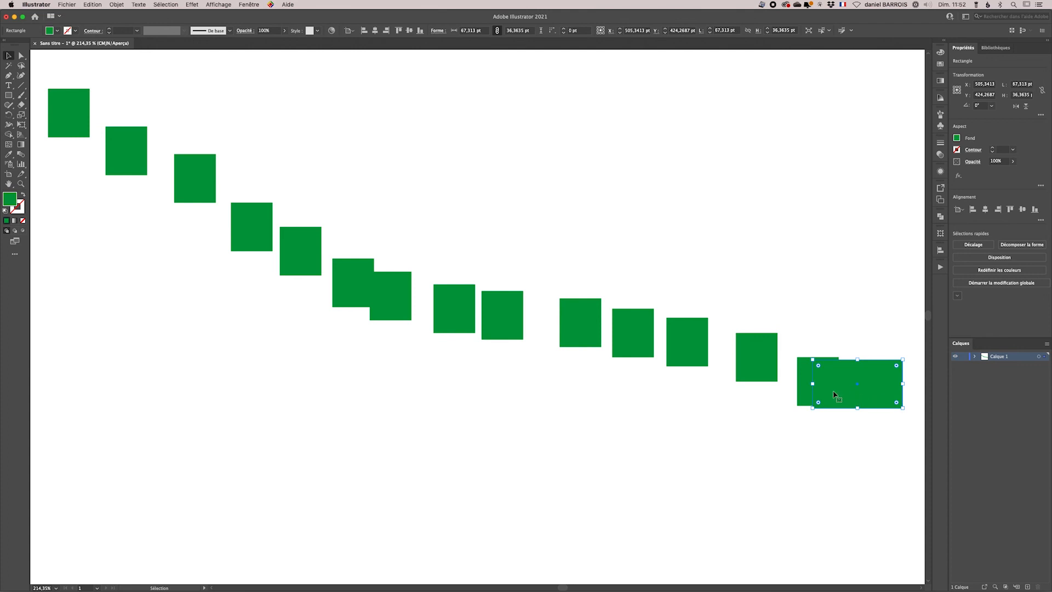
pyautogui.moveTo(812, 383); pyautogui.dragTo(895, 384)
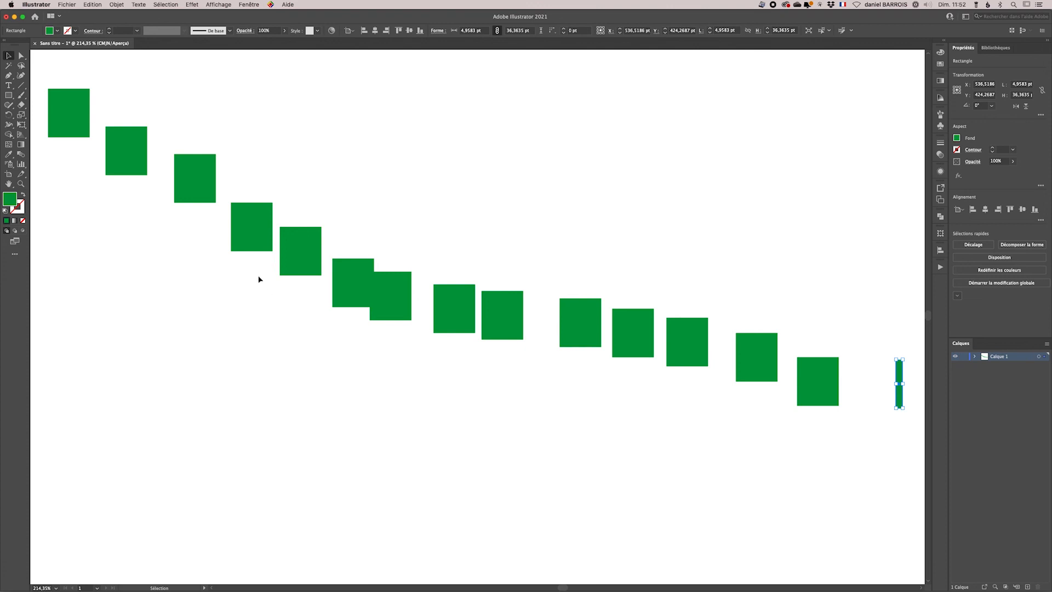
# - Run the Alignement action on all fifteen rectangles and deselect them
pyautogui.moveTo(55, 63); pyautogui.dragTo(911, 431)
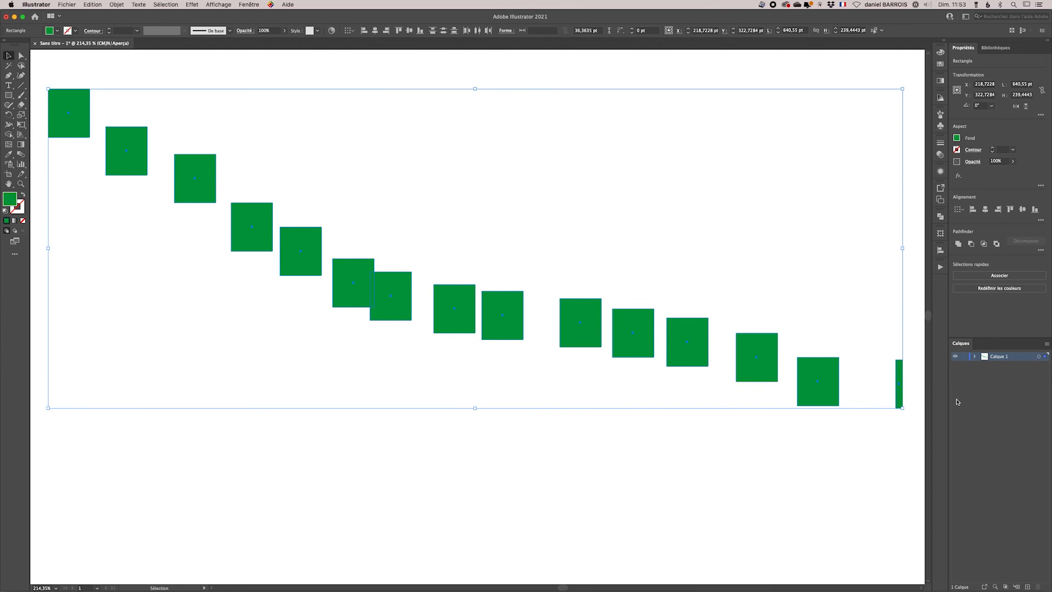
pyautogui.click(940, 267)
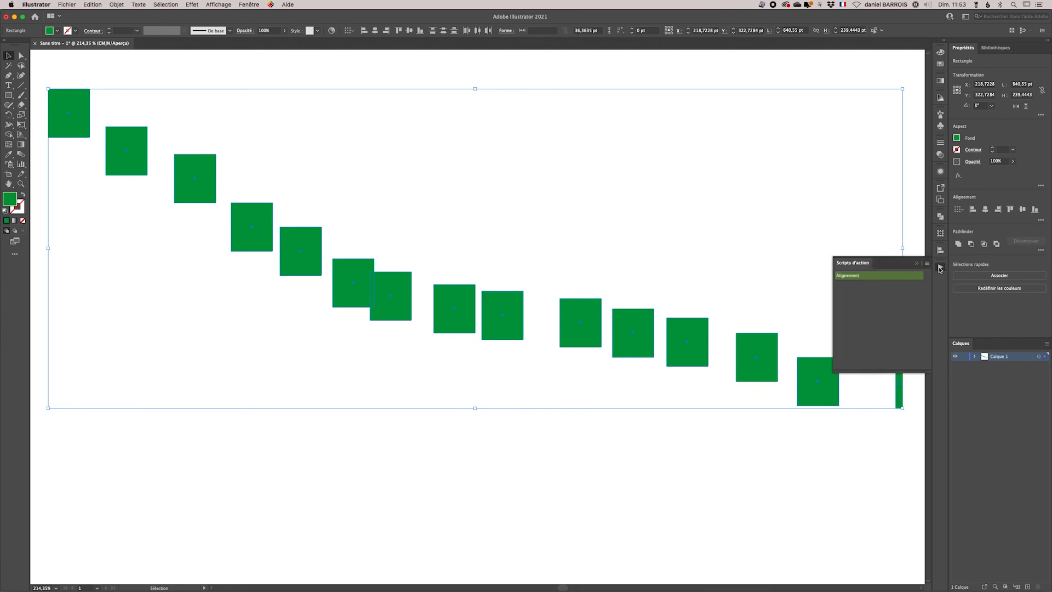
pyautogui.click(867, 276)
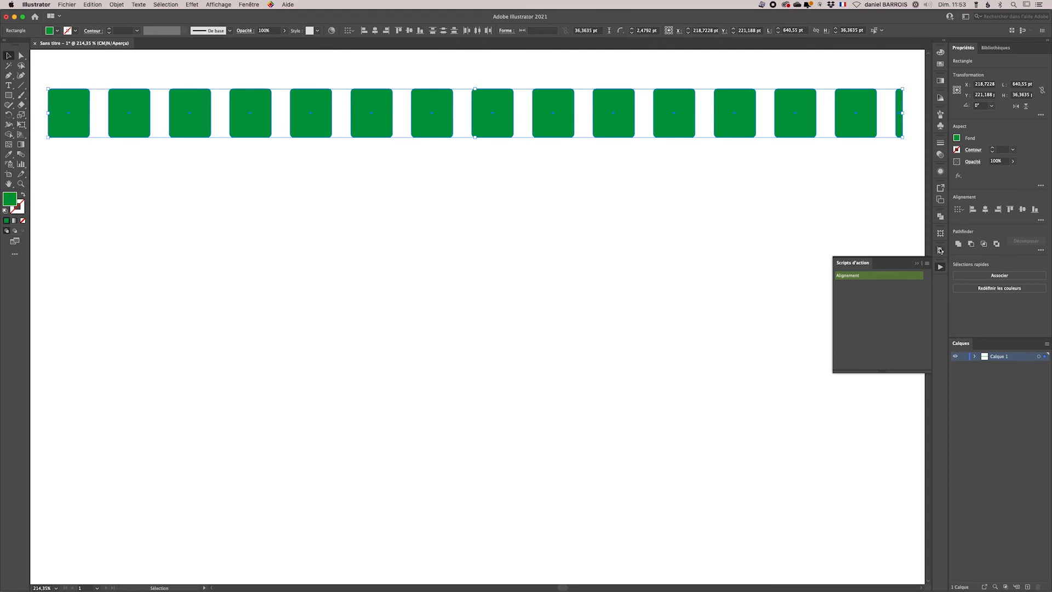
pyautogui.click(916, 263)
pyautogui.click(537, 234)
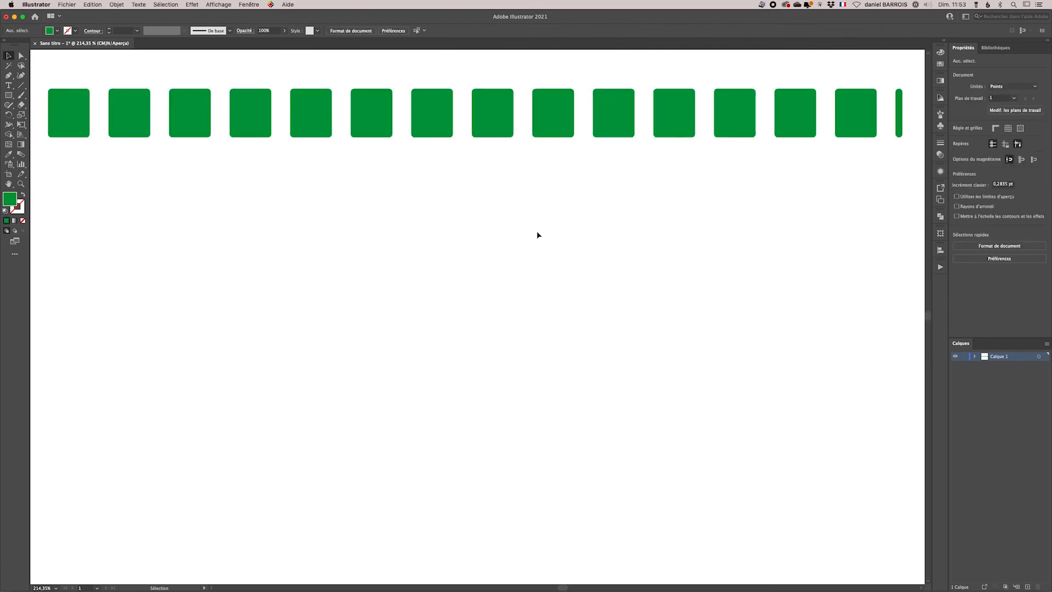